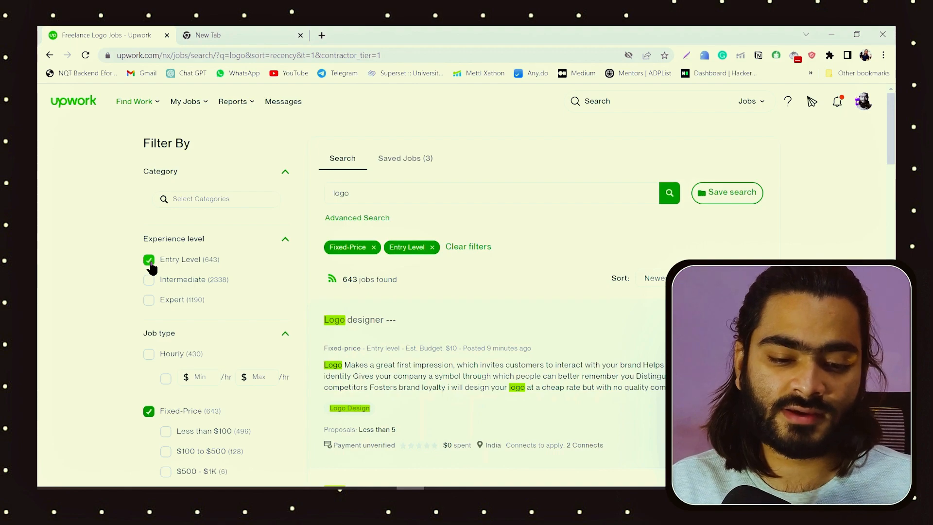
Step: Examine the entry-level fixed-price logo job listings, including the budget and posting time of the "Graphic designer needed" job
scroll(482, 328, down, 3)
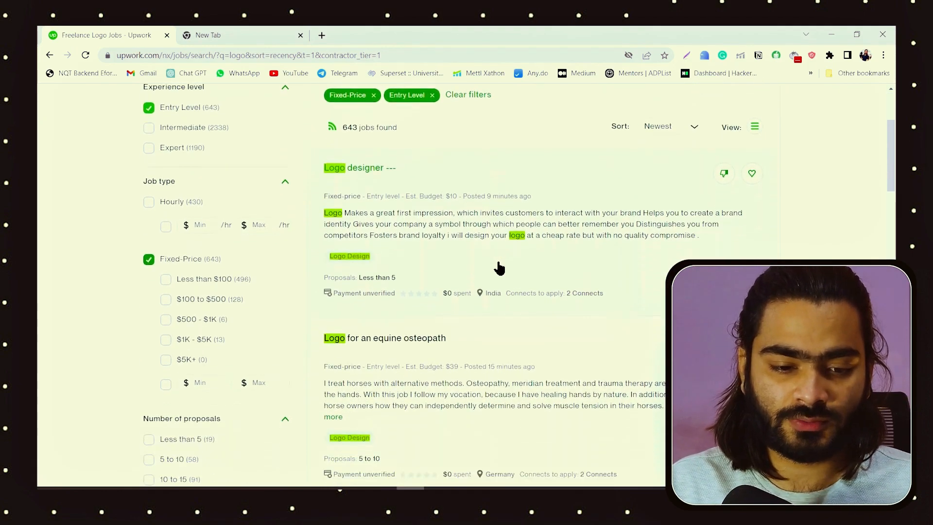
scroll(350, 171, up, 1)
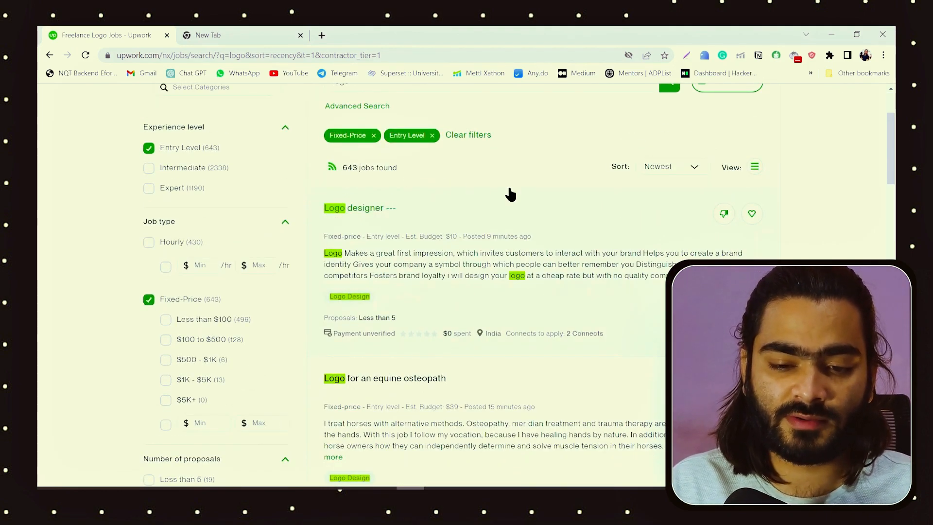
scroll(510, 195, down, 1)
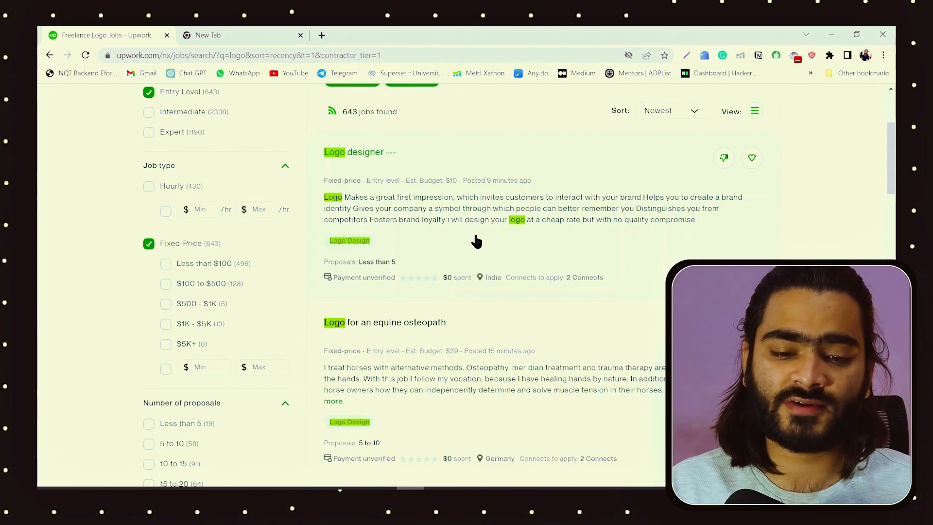
scroll(469, 233, down, 2)
scroll(452, 224, up, 2)
scroll(456, 221, down, 3)
scroll(458, 220, down, 5)
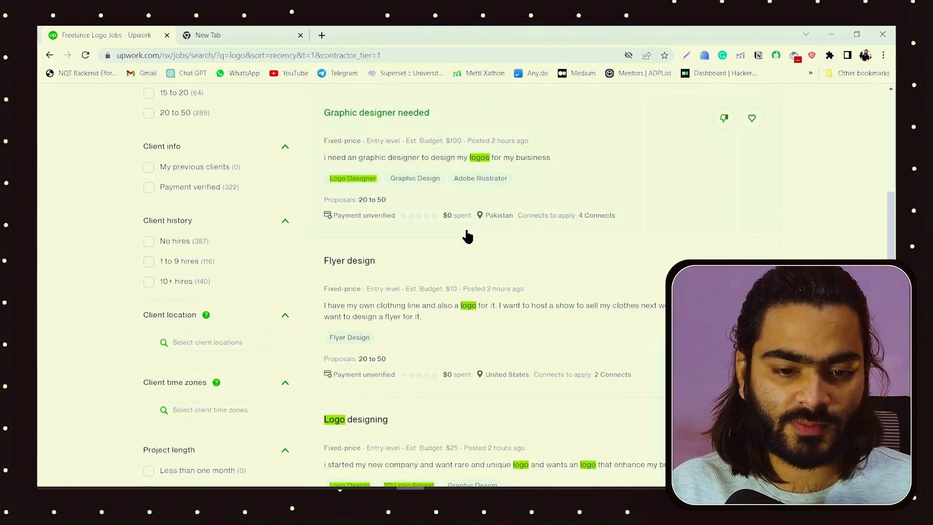
drag(416, 141, 462, 144)
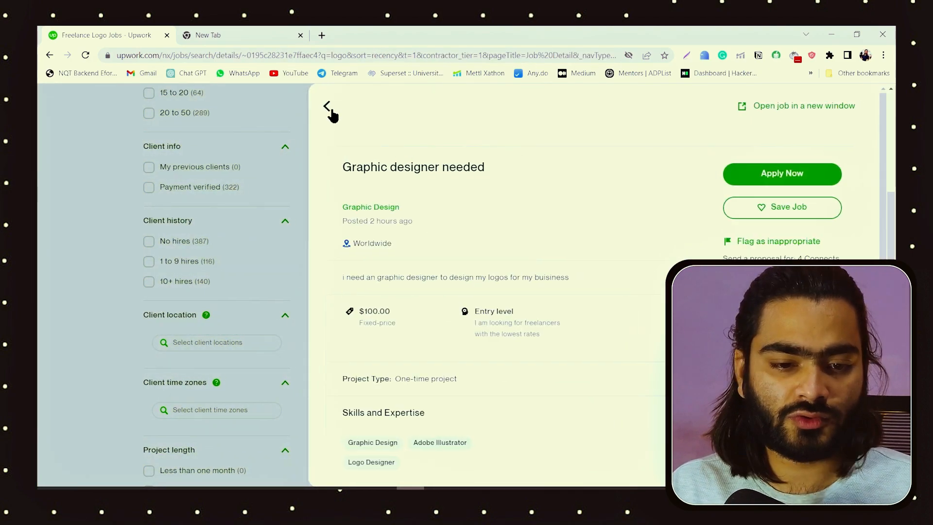
click(326, 108)
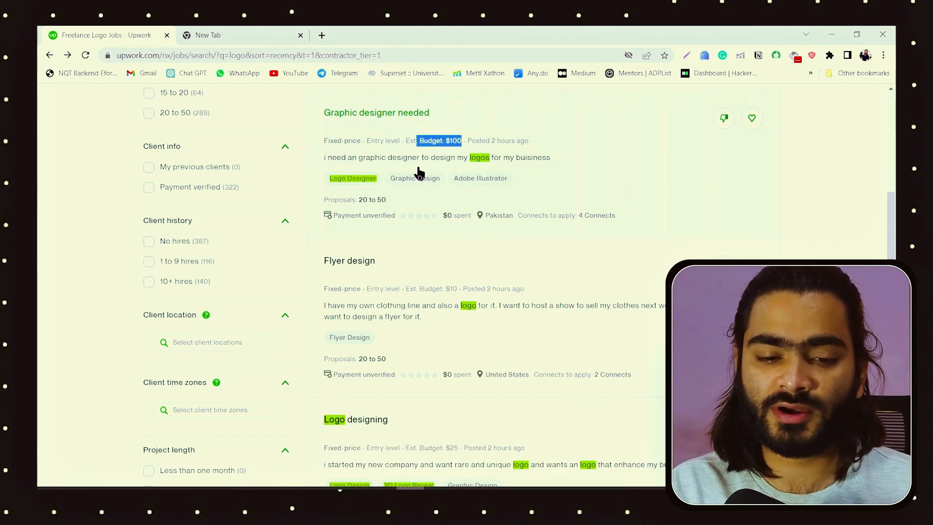
drag(467, 141, 526, 142)
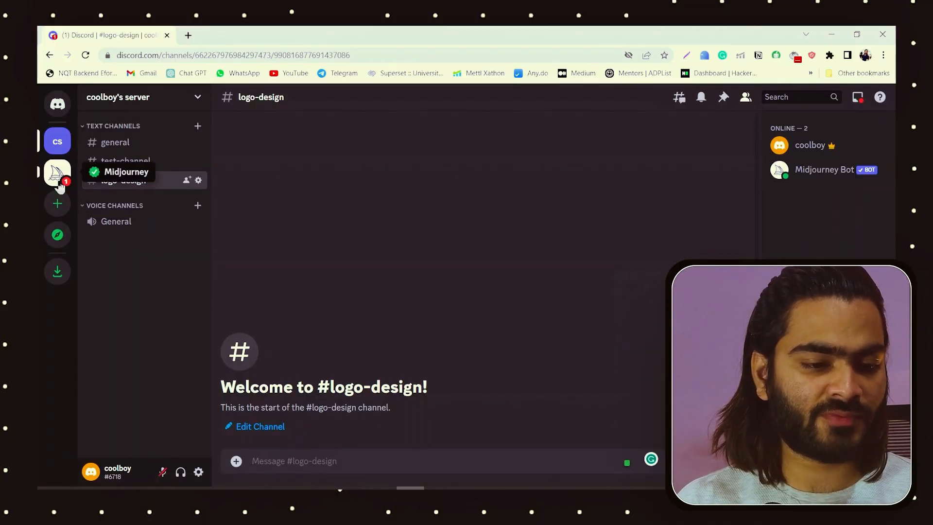
Step: Add the Midjourney Bot from the Midjourney Discord server to the personal server and authorize all its requested permissions
click(58, 183)
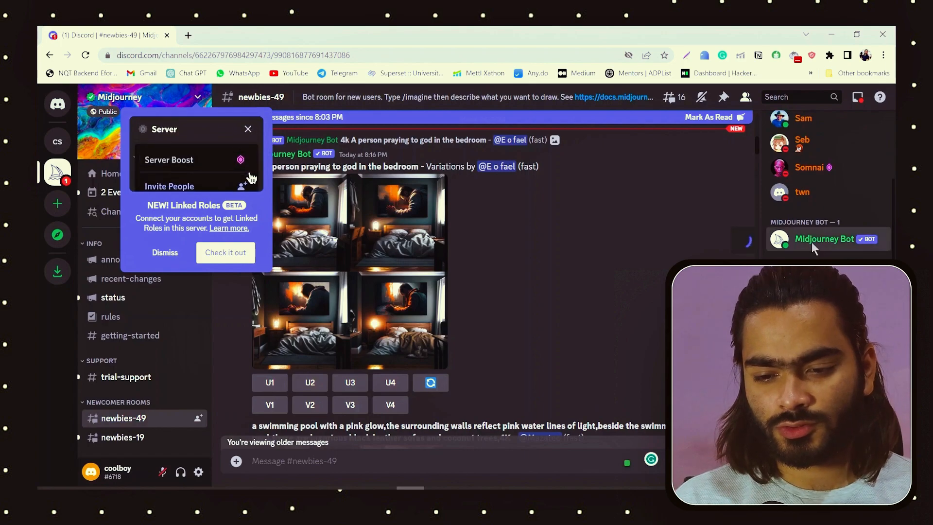
click(821, 239)
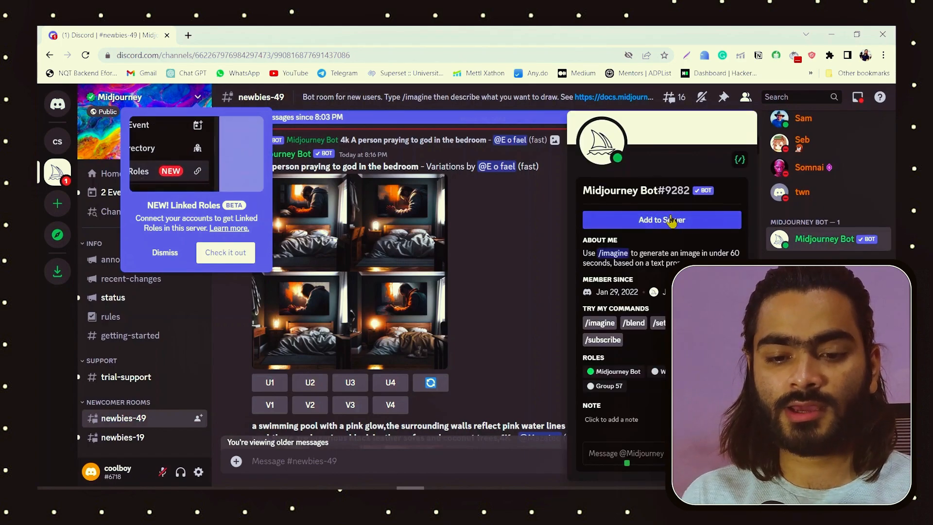
click(672, 222)
click(496, 346)
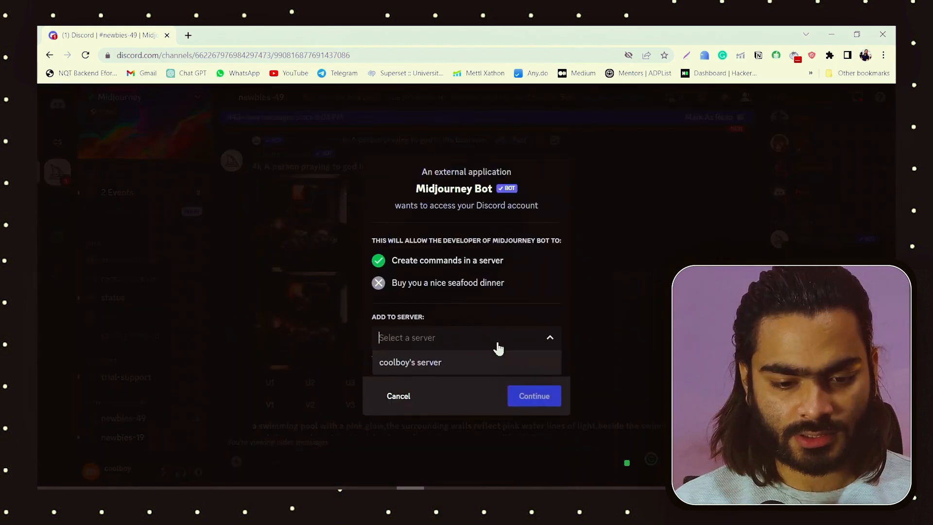
click(437, 362)
click(546, 393)
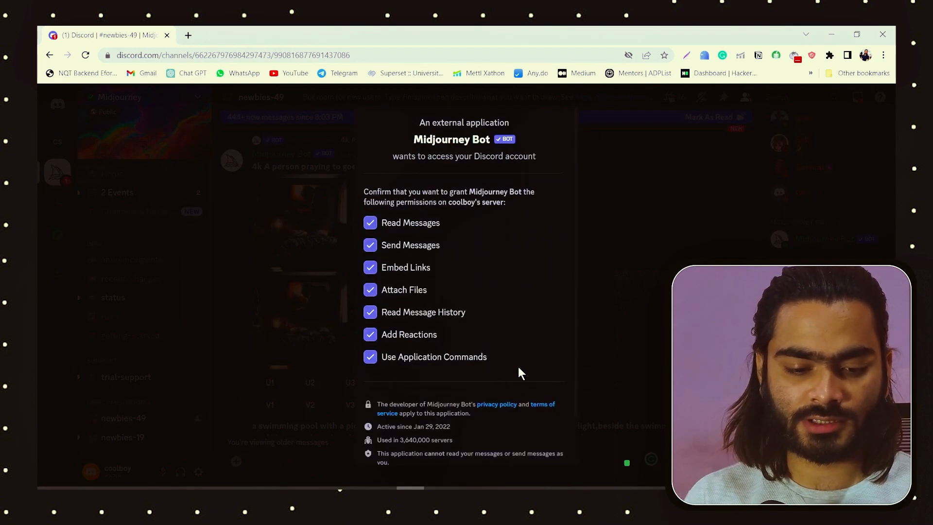
scroll(520, 369, down, 2)
click(545, 443)
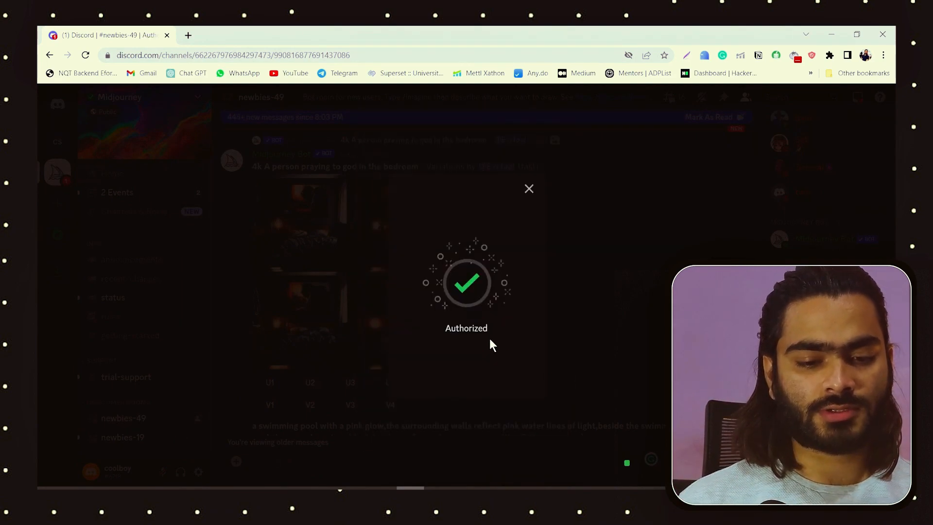
click(529, 192)
Step: Return to the personal server's logo-design channel and start the Midjourney /imagine command there
click(57, 141)
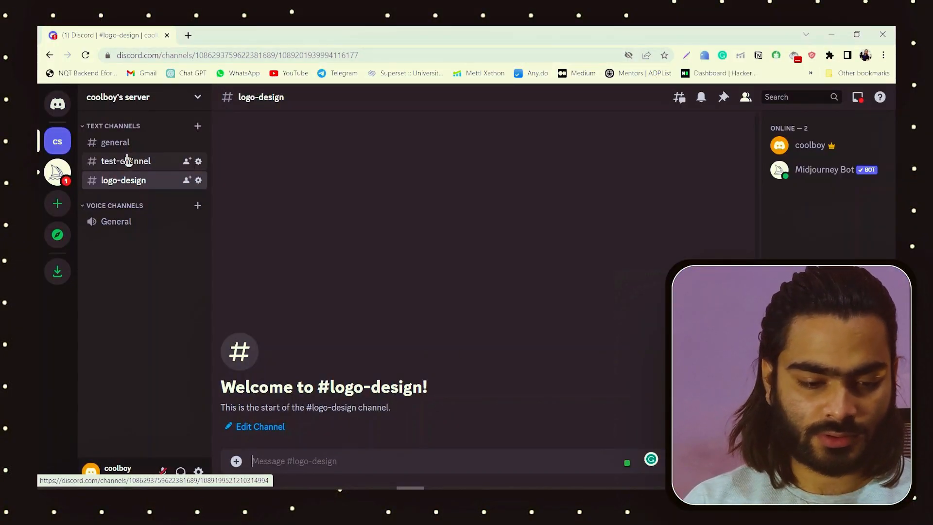
click(237, 461)
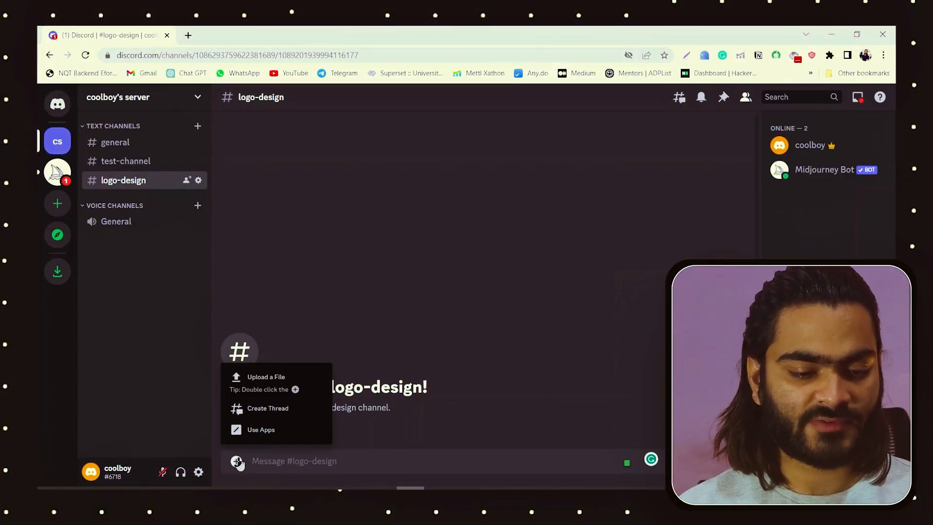
click(263, 460)
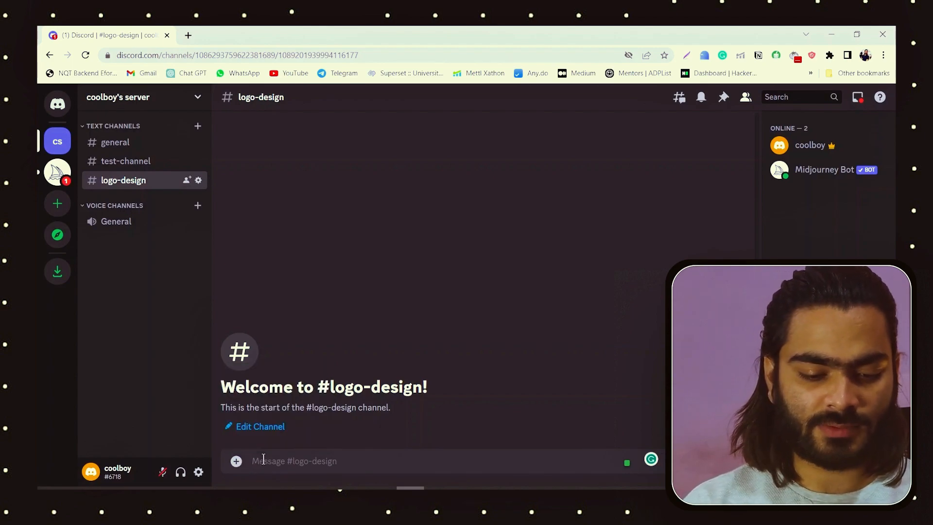
text(/)
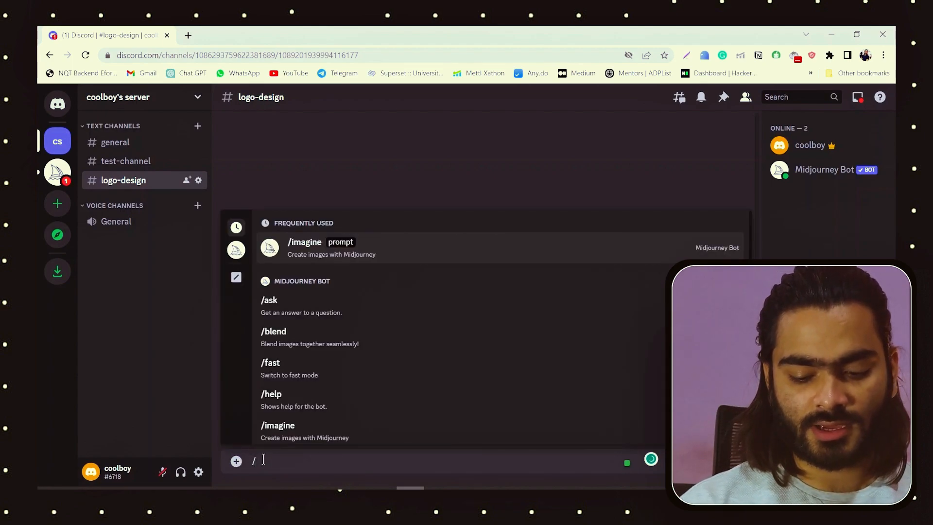
text(ima)
key(Return)
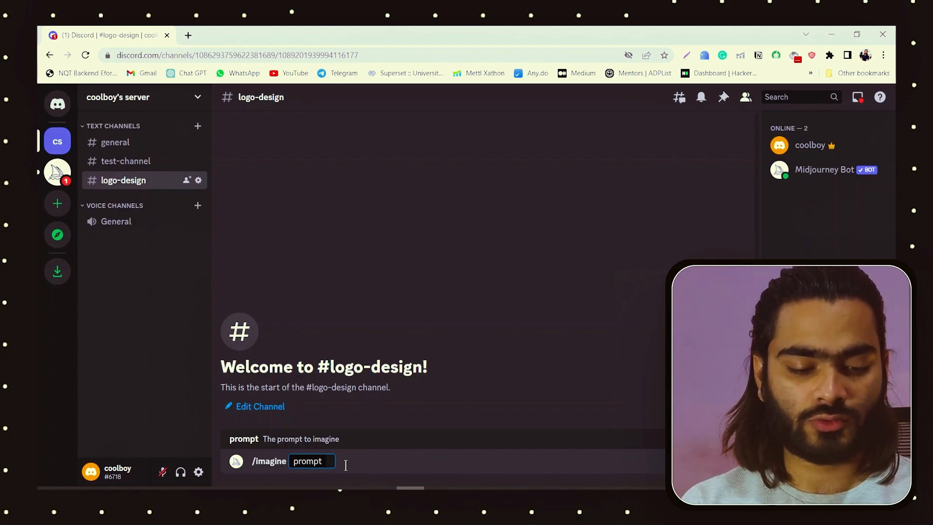
Step: Enter the /imagine prompt "logo for a cafe, chaf's cap, minimlistic, black & ehite"
text(i for a cafe)
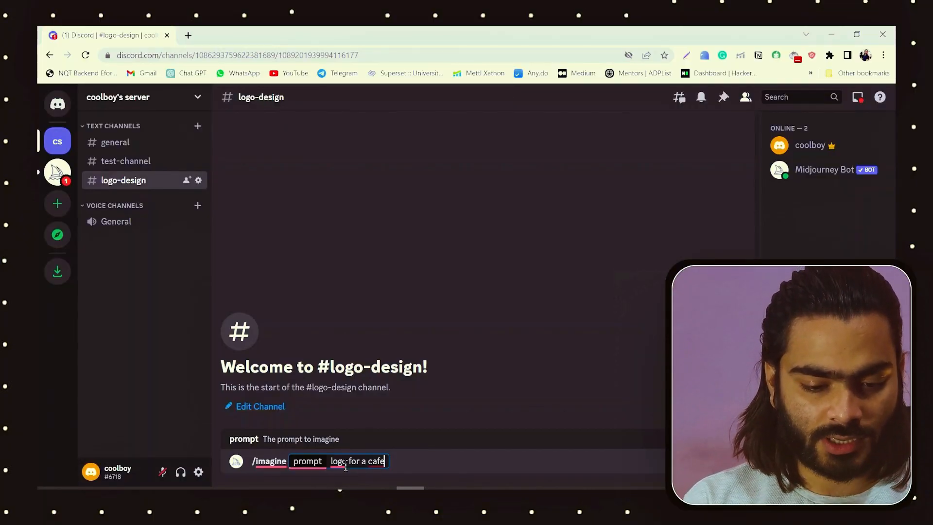
text(.)
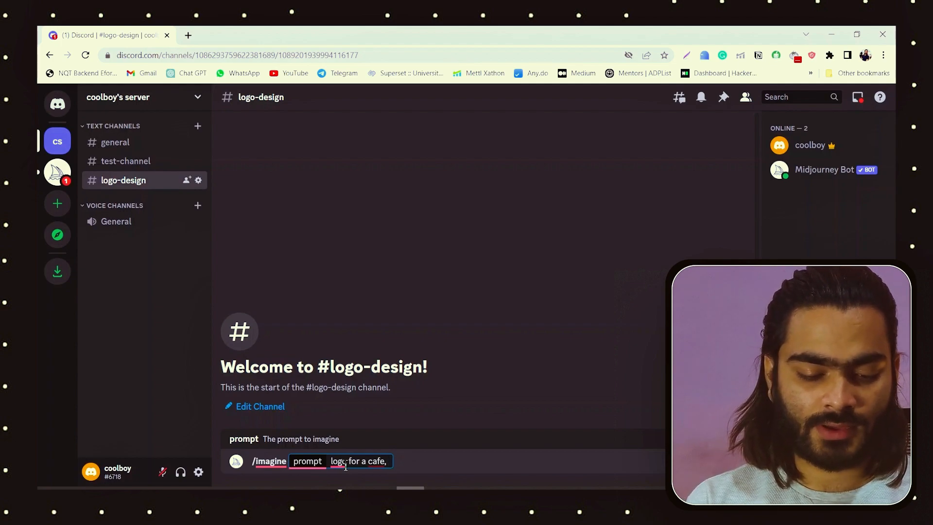
text( chaf)
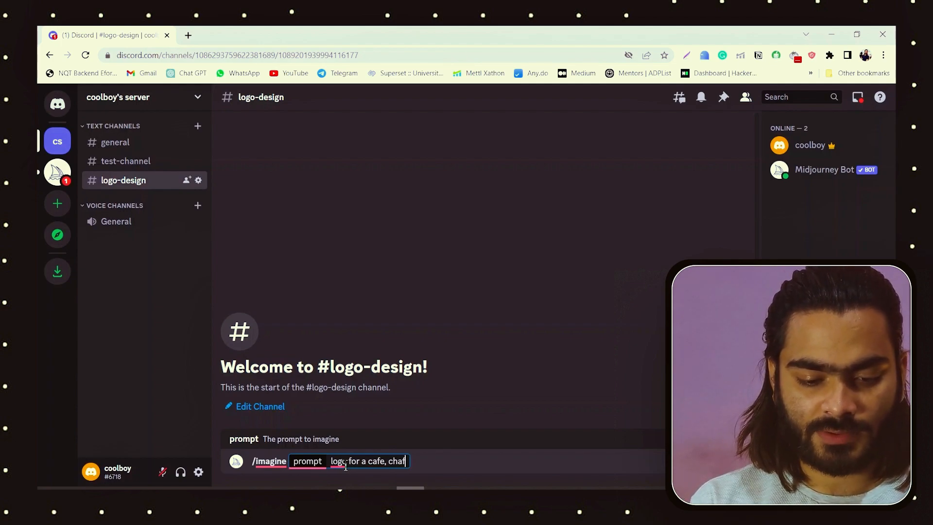
text('s cap)
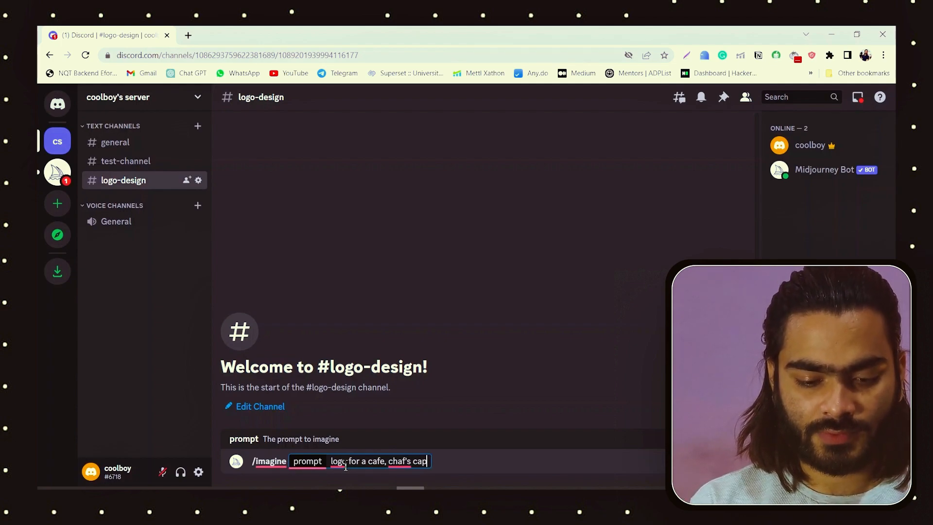
text(, minimlistic)
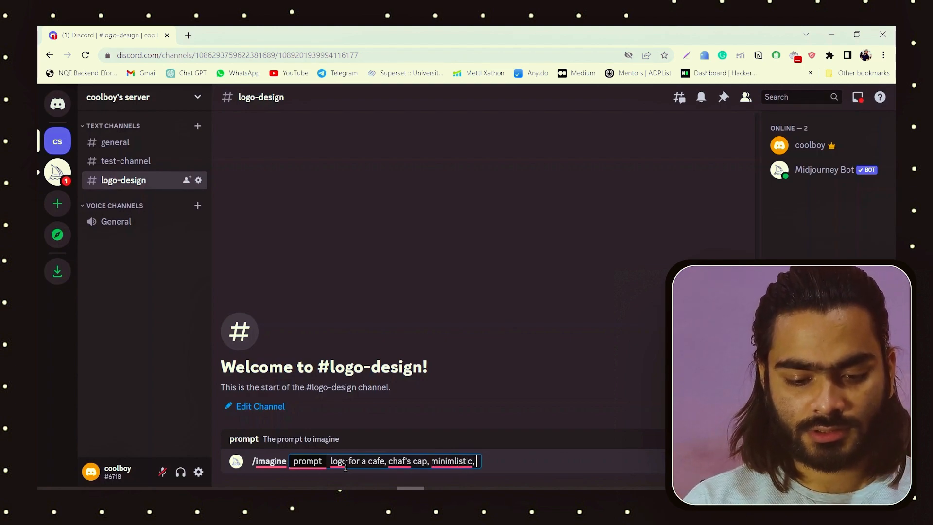
text(, black & ehite)
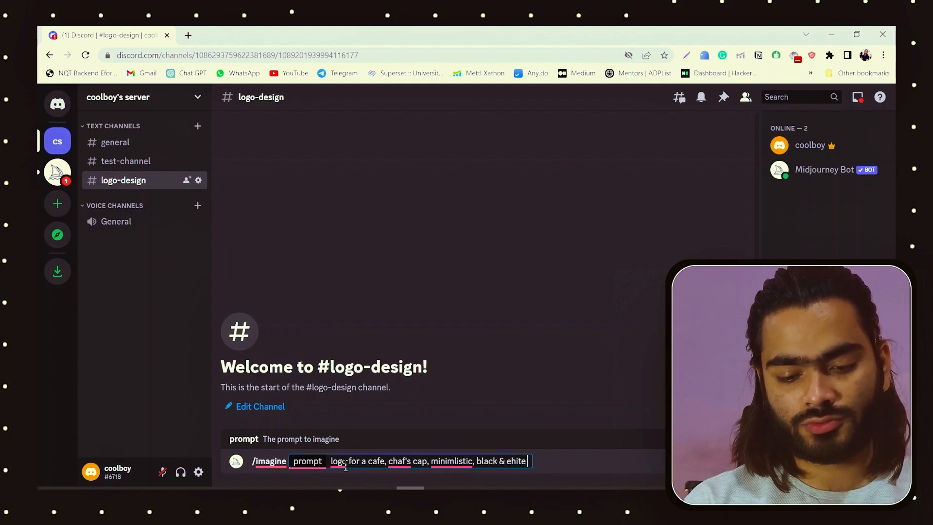
Step: Correct the last word of the prompt to "white" and append ", 2d, icon"
key(BackSpace)
key(BackSpace)
key(BackSpace)
key(BackSpace)
key(BackSpace)
key(BackSpace)
text(white)
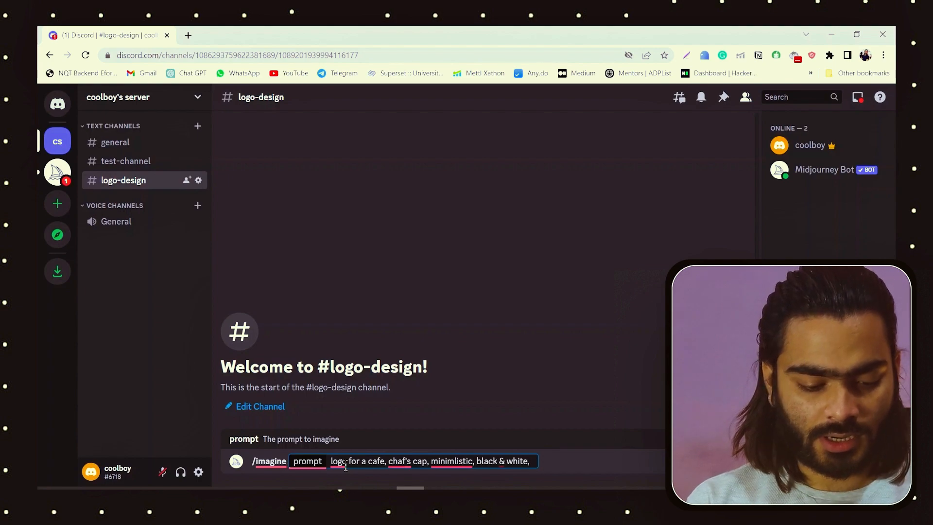
text(2d, icon)
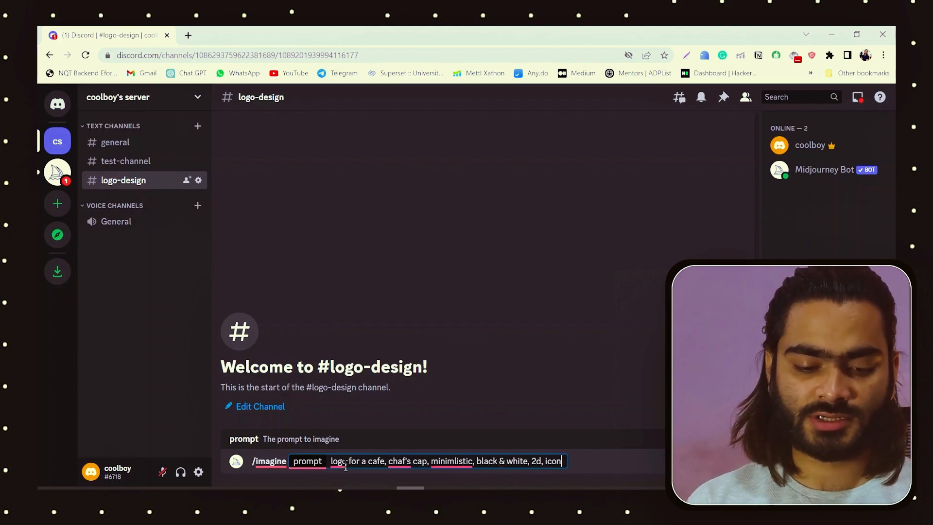
Step: Correct the prompt's spelling to "chef's" and "minimalistic" using the suggested corrections, and submit it
mouse_move(400, 461)
click(449, 376)
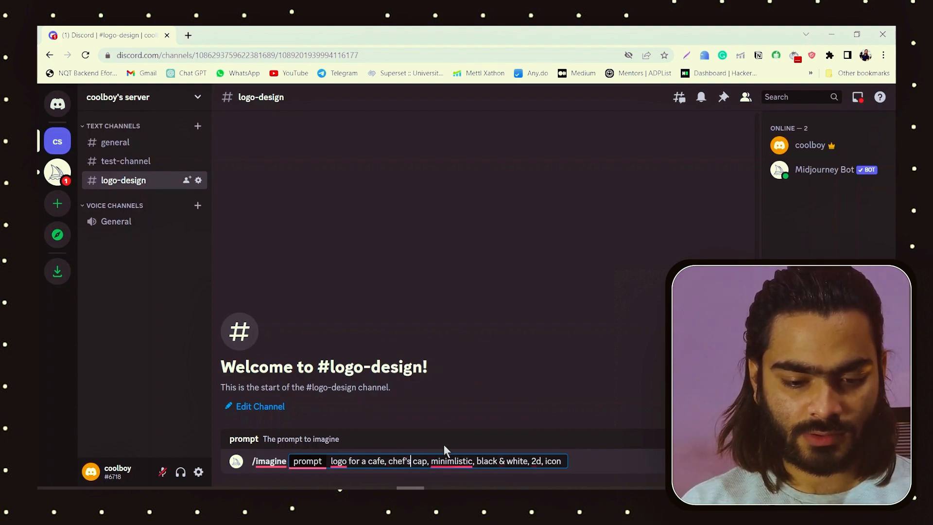
mouse_move(444, 461)
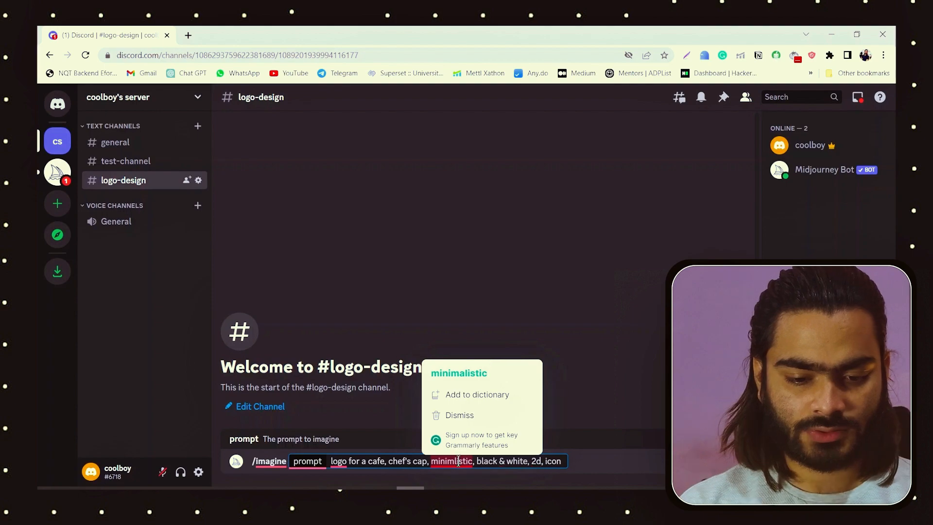
click(485, 375)
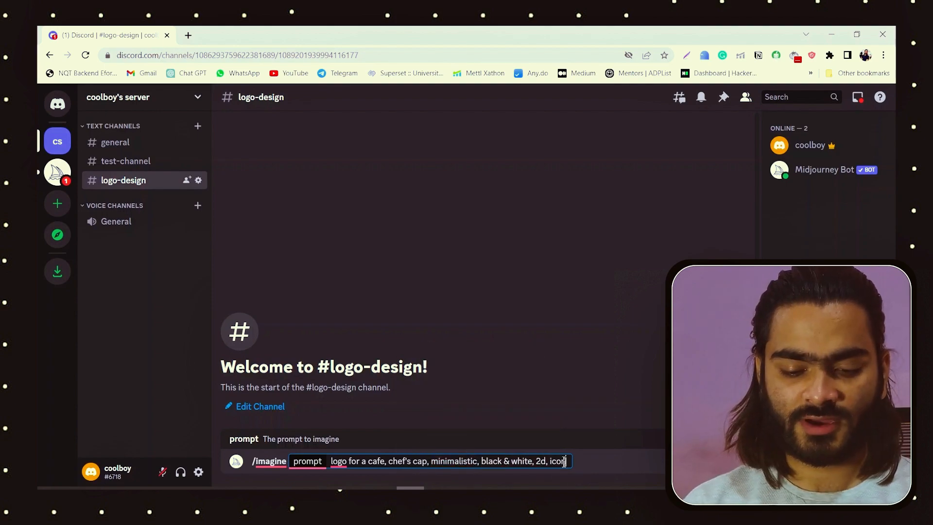
key(Return)
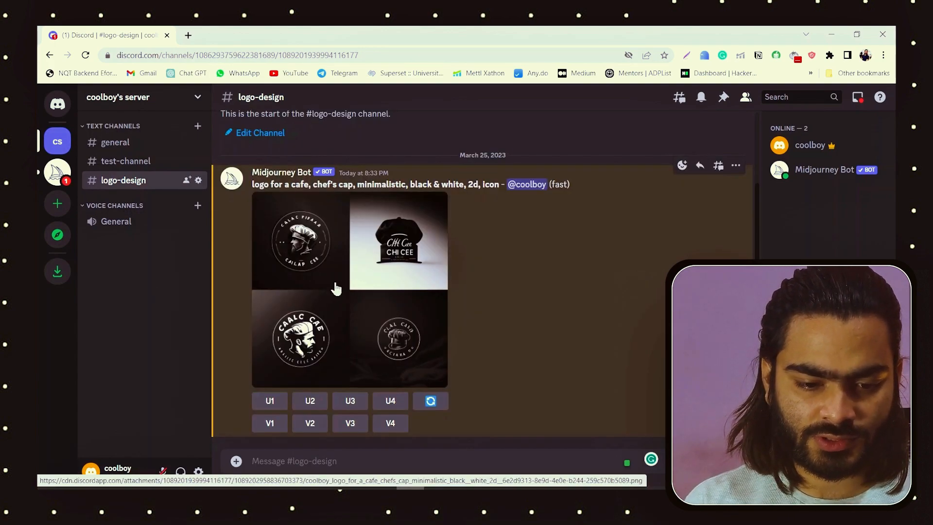
Step: Review the enlarged logo grid and submit its prompt again through /imagine with "vector," inserted after "minimalistic,"
click(333, 291)
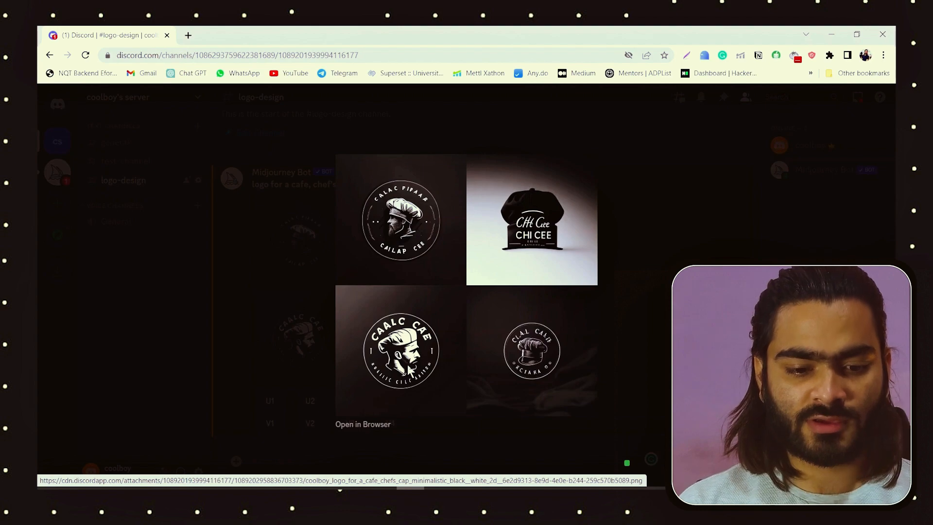
key(Escape)
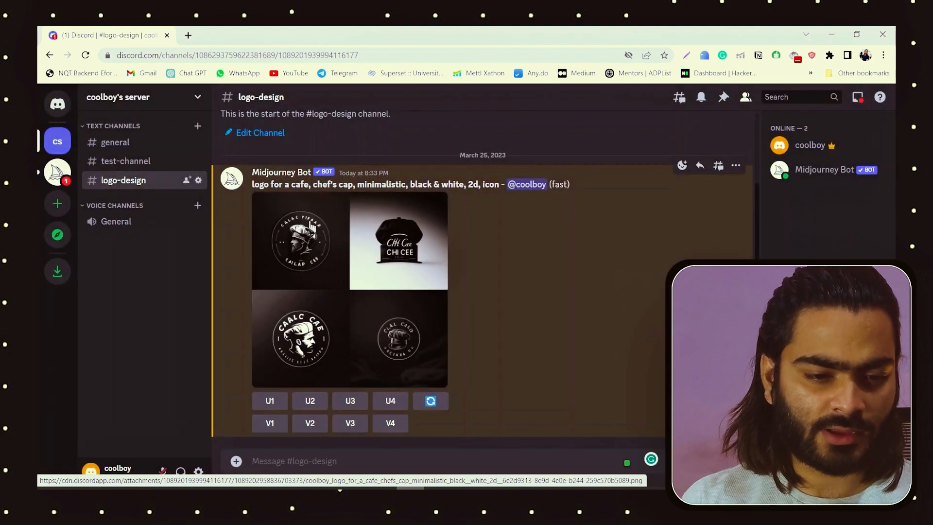
drag(252, 185, 496, 189)
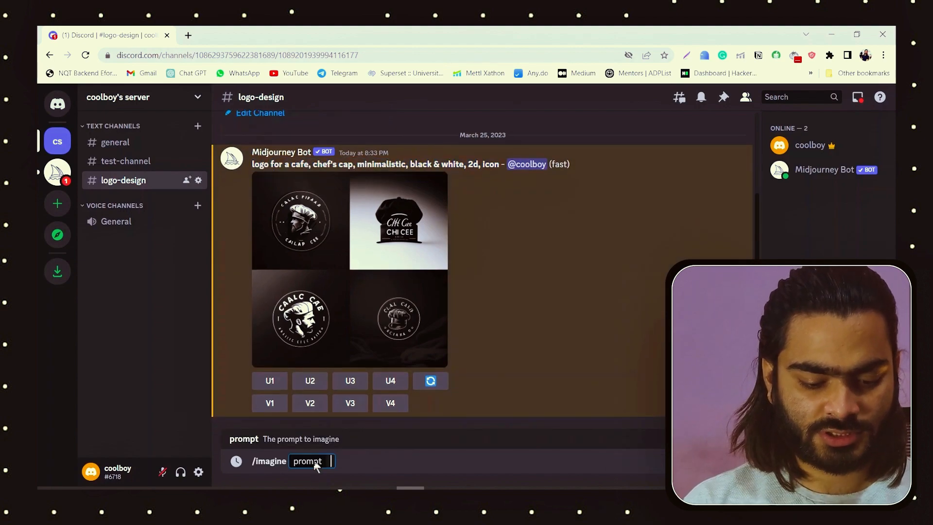
text(logo for a cafe, chef's cap, minimalistic, black & white, 2d, icon)
key(Left)
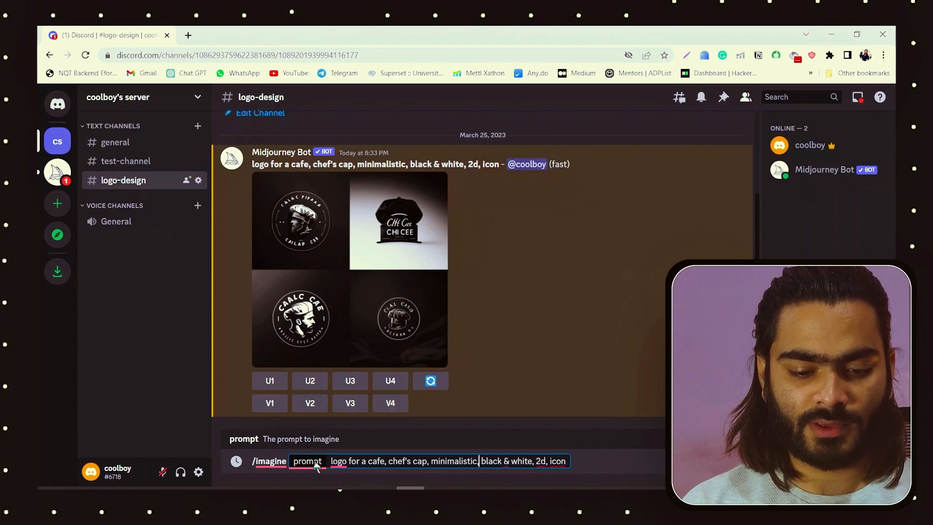
text(vector,)
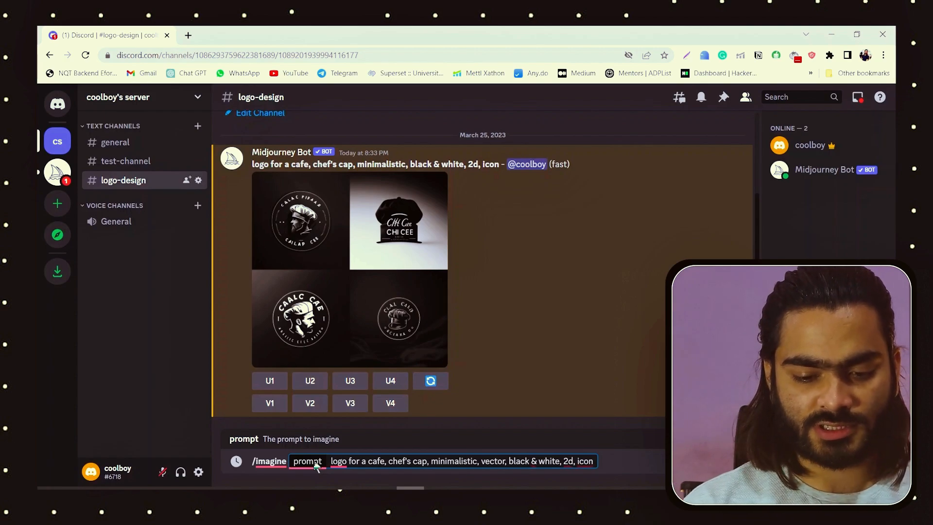
key(Return)
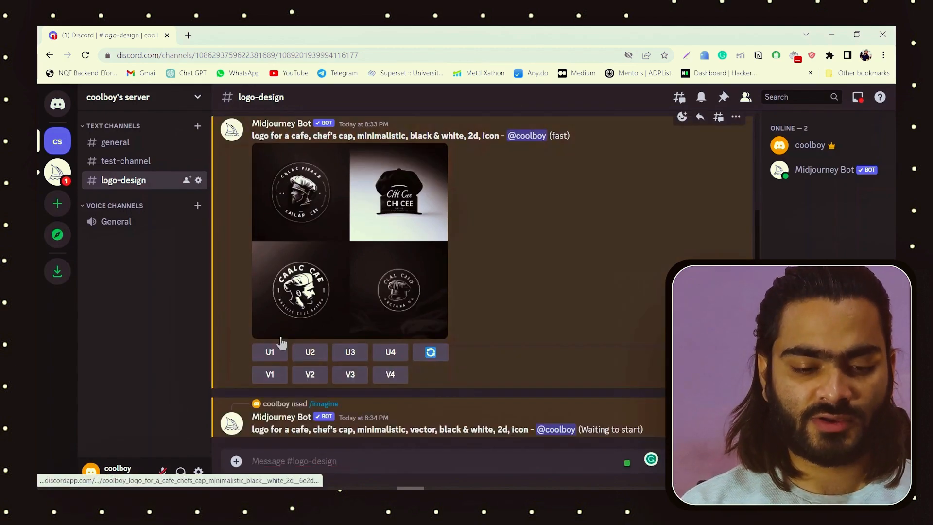
Step: Enlarge the first chef's cap logo grid, close the preview, and upscale its third image
click(344, 229)
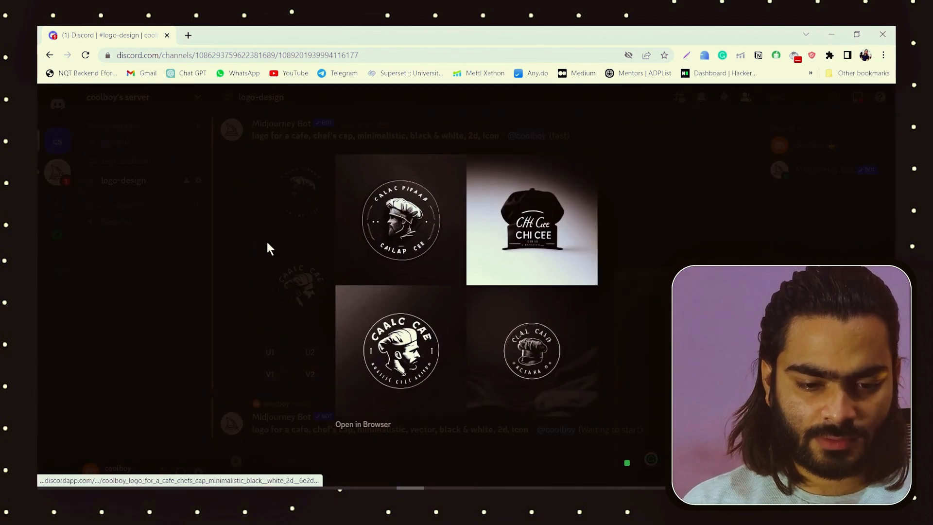
click(640, 332)
scroll(359, 322, up, 5)
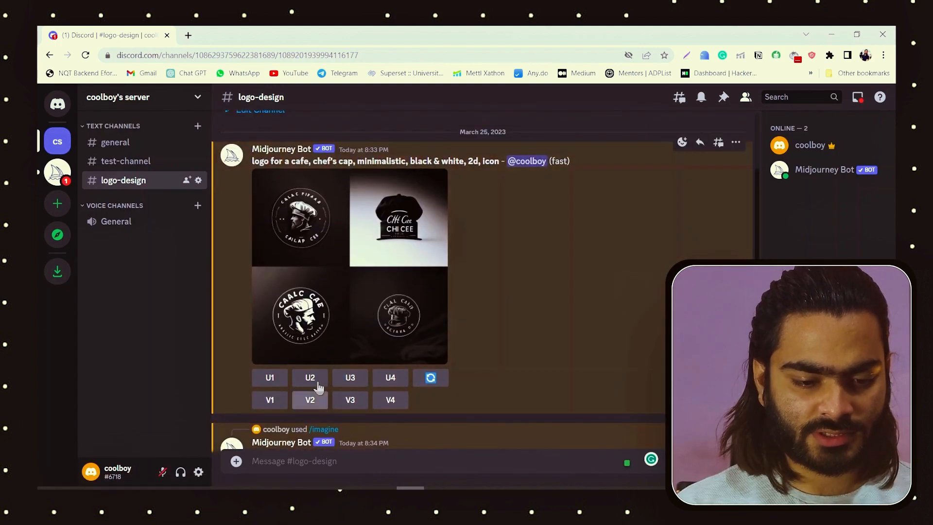
click(350, 380)
Step: Upscale the second image, the chef's hat logo, from the grid generated with the "vector" prompt
scroll(355, 381, down, 3)
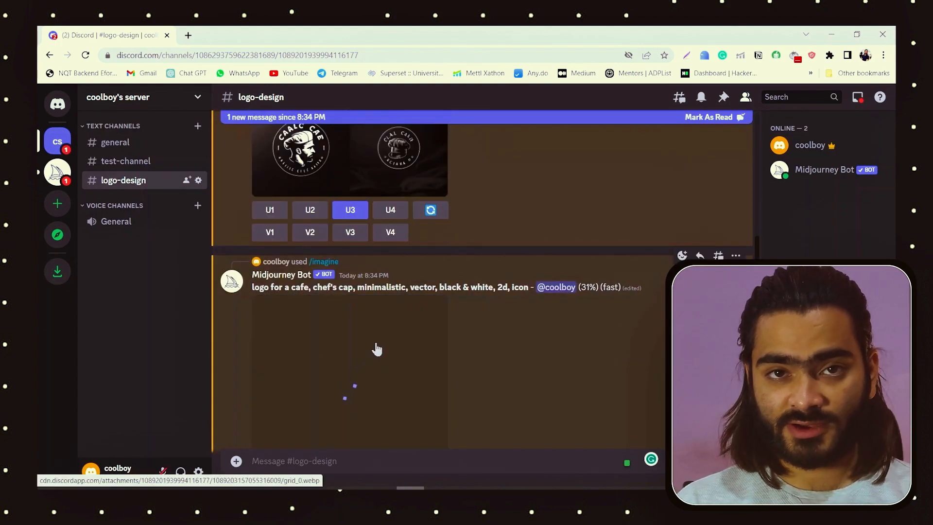
scroll(372, 345, up, 1)
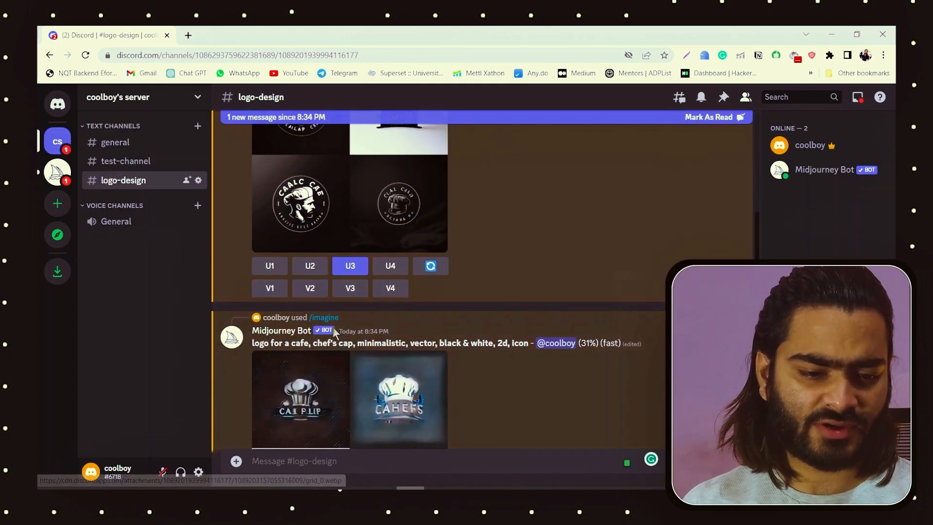
scroll(354, 296, down, 3)
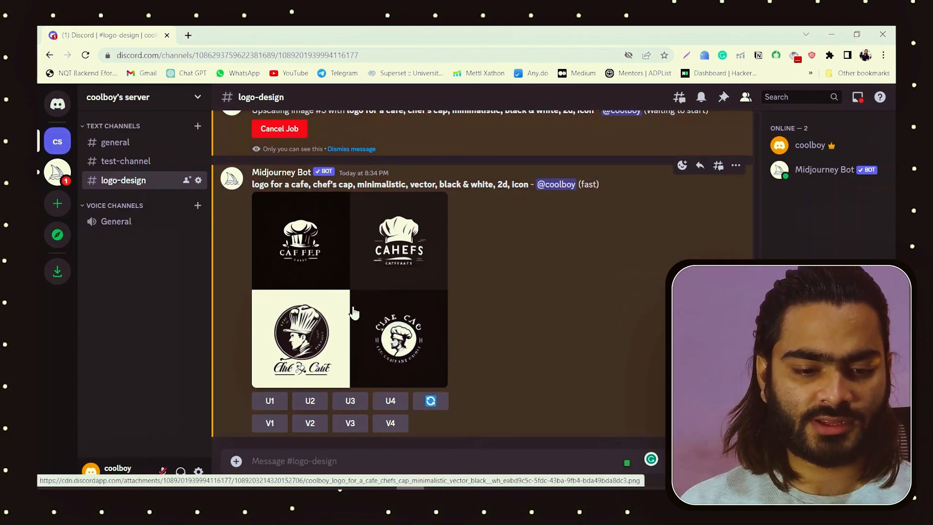
click(309, 402)
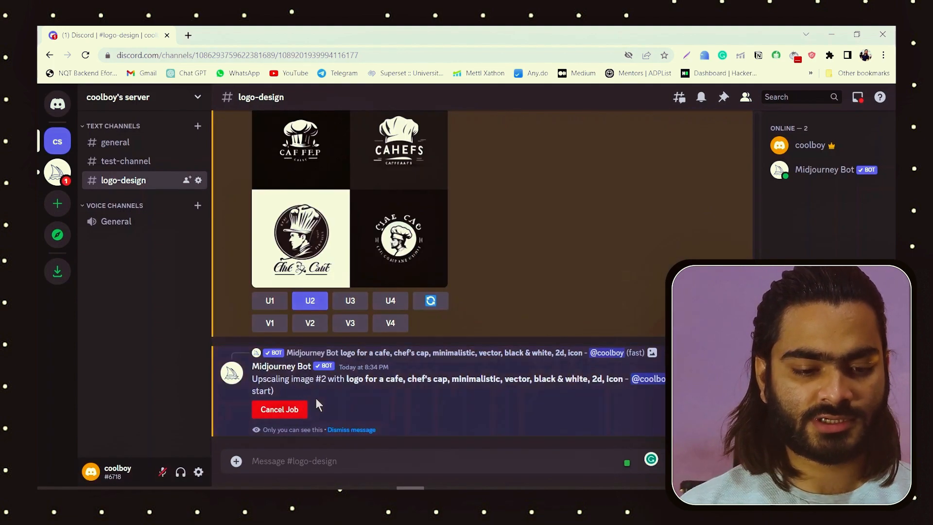
click(350, 303)
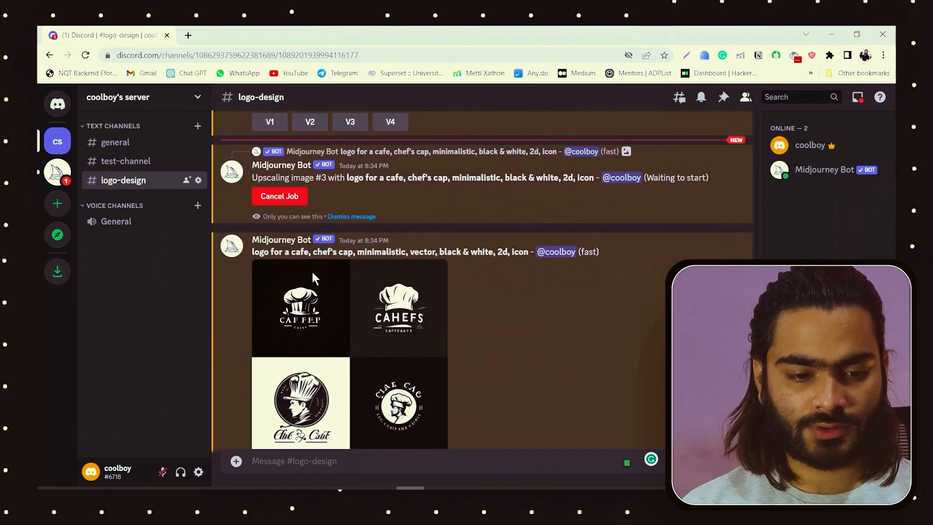
Step: Read the Midjourney Bot's status message about upscaling image #3
drag(255, 180, 379, 183)
click(373, 183)
drag(253, 178, 335, 180)
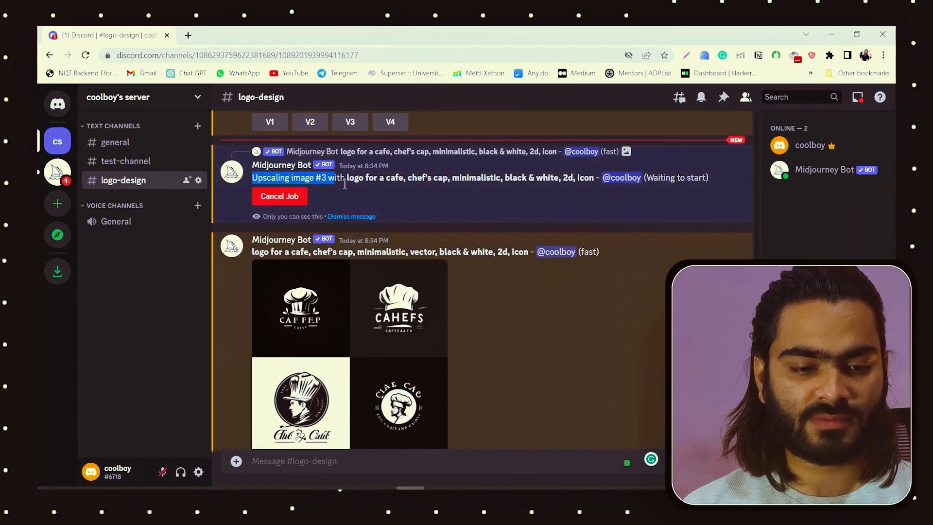
scroll(345, 187, down, 4)
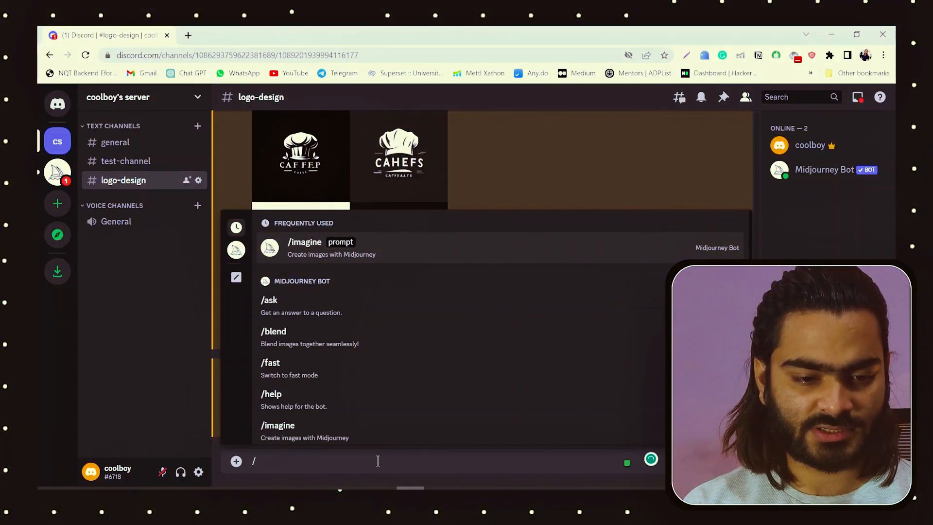
Step: Enter the /imagine prompt "logo for a cookie shop , minimlistic, vector, 2d logo, icon"
key(Return)
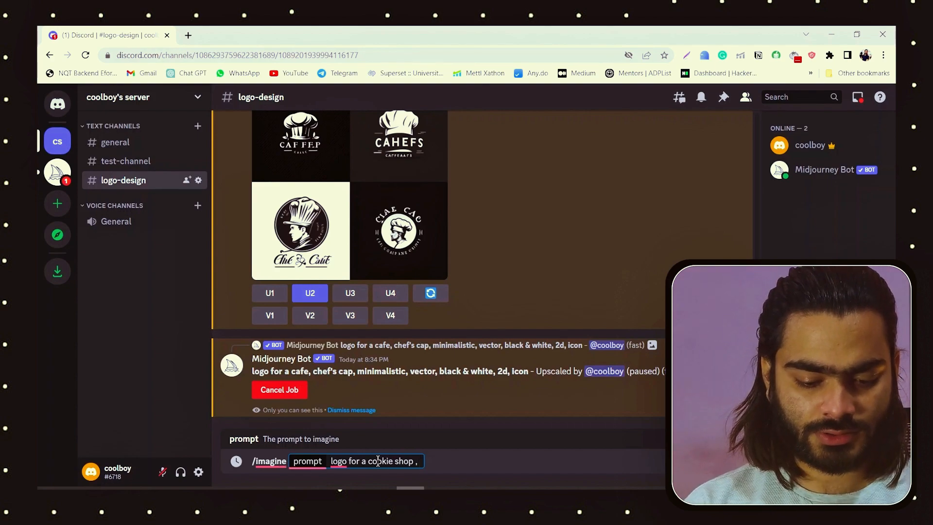
text(inimlistic, vector, 2d logo, icon)
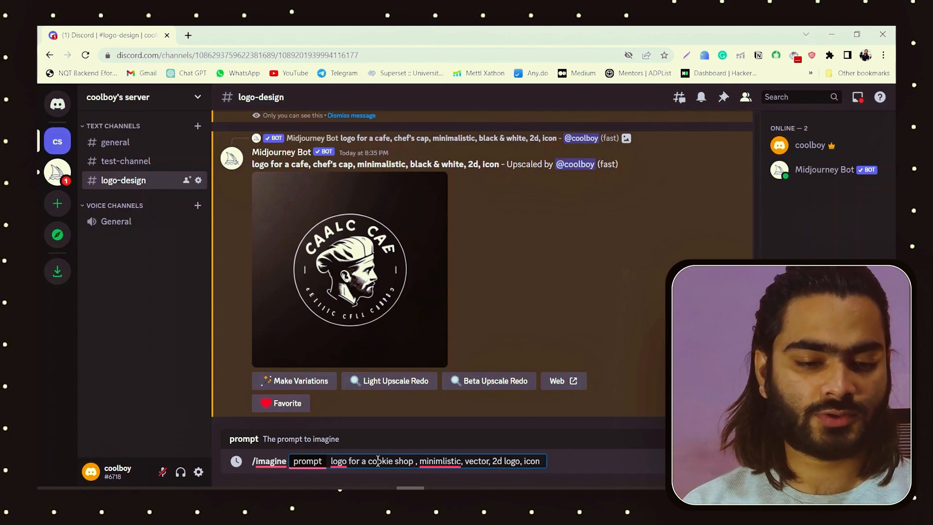
Step: Correct the prompt to "minimalistic" and remove the space before the comma after "shop" using the suggested corrections, and submit it
right_click(438, 462)
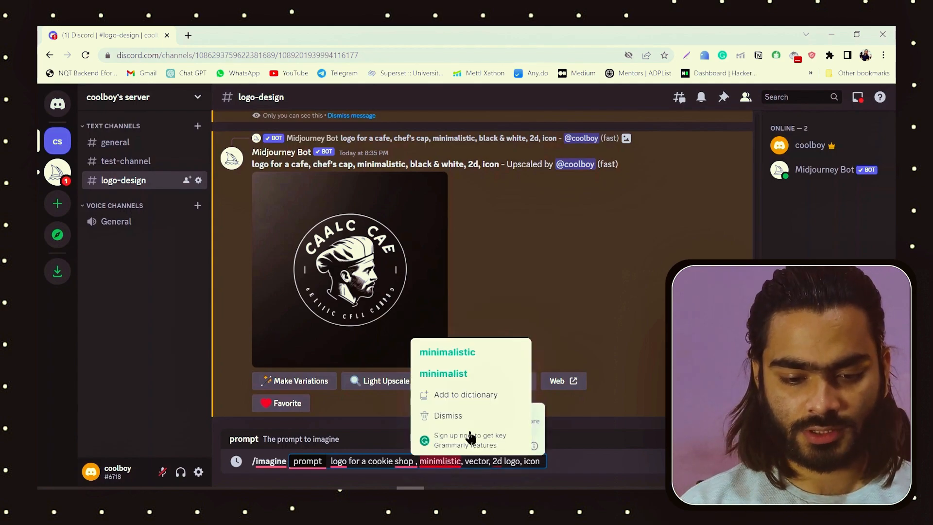
click(498, 352)
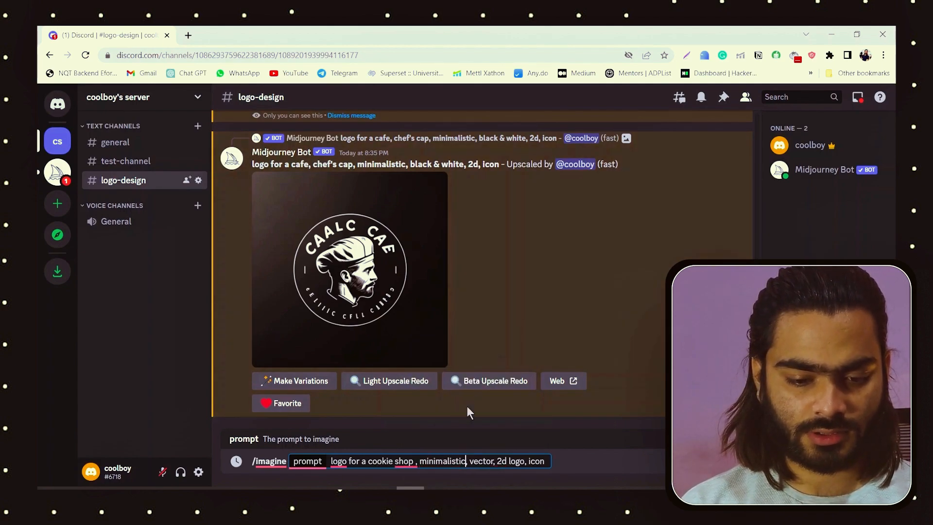
right_click(399, 467)
click(422, 384)
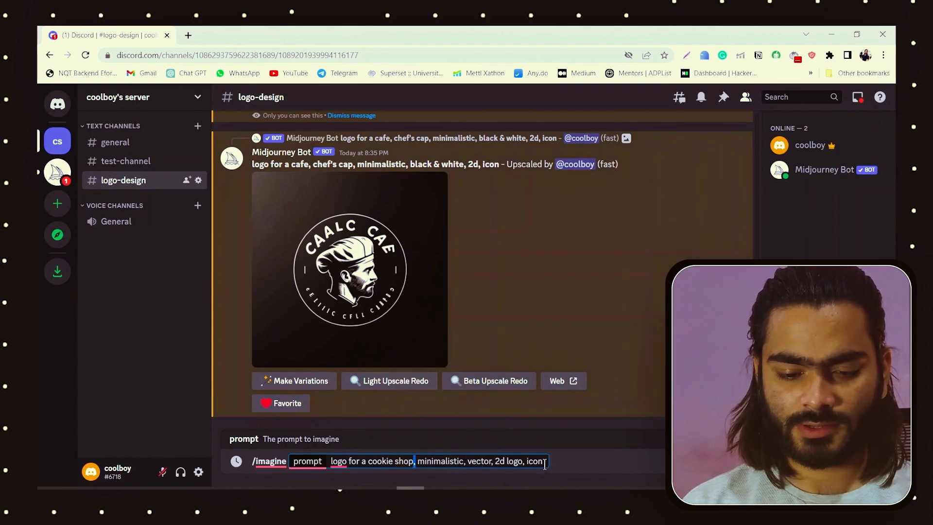
key(Return)
Step: Enlarge the upscaled round cafe logo of the bearded chef and save the image as a PNG file
scroll(477, 388, up, 10)
scroll(385, 250, up, 5)
scroll(391, 267, down, 10)
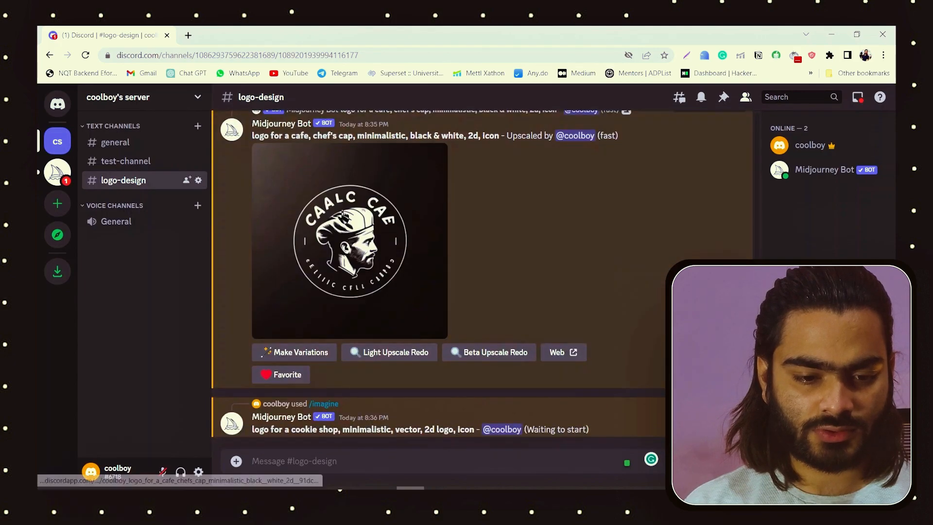
click(343, 216)
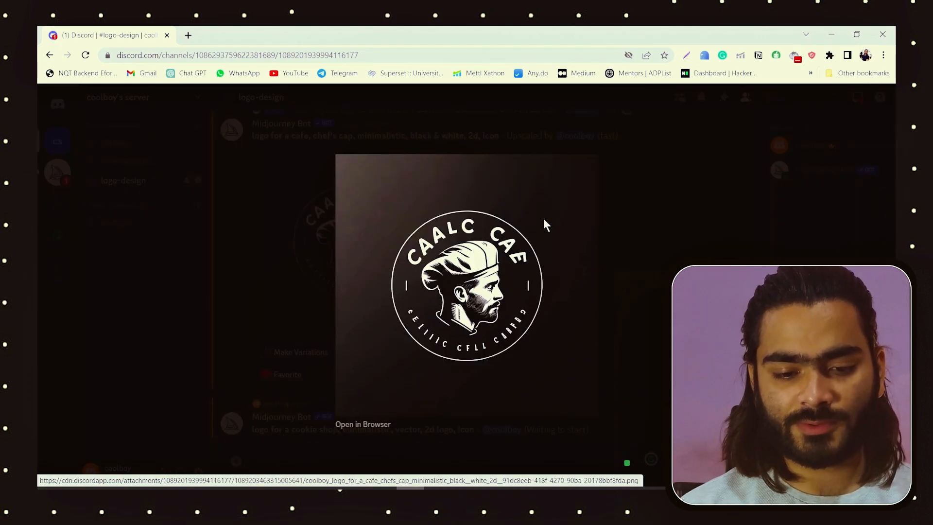
right_click(435, 254)
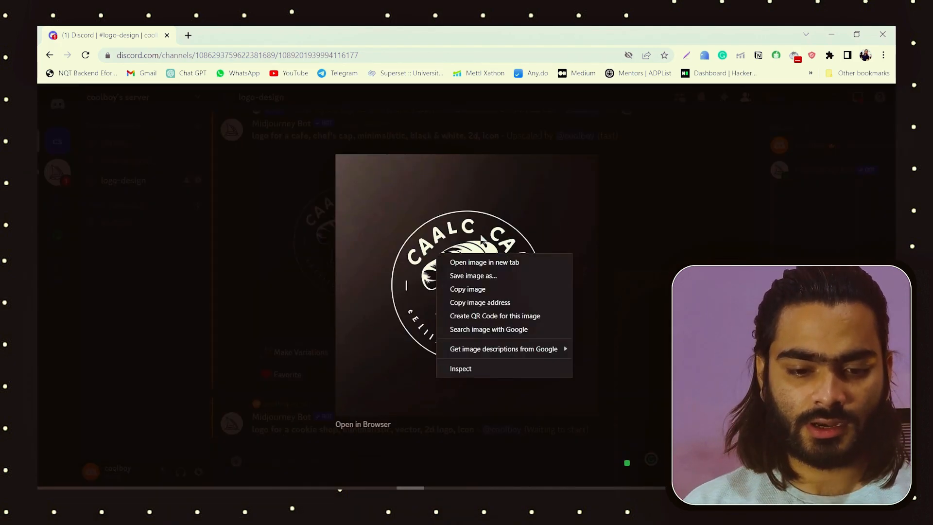
click(458, 276)
key(Return)
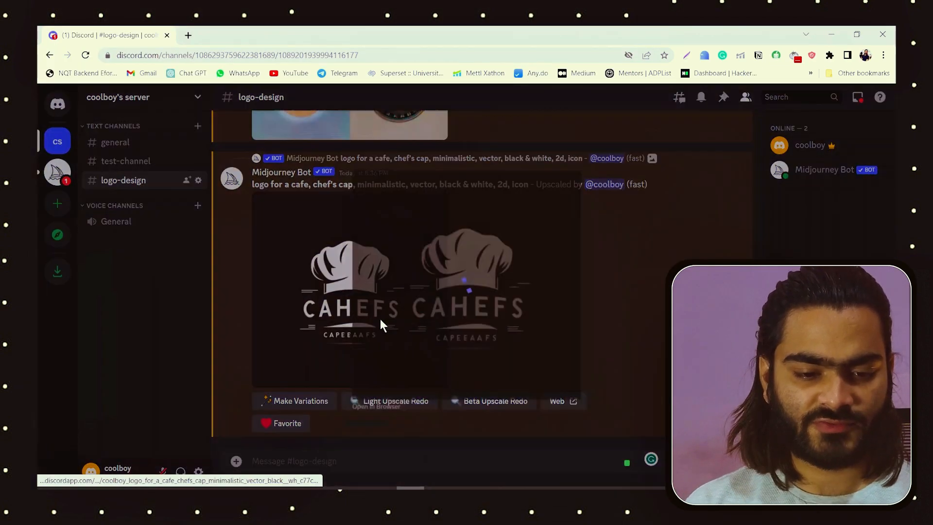
Step: Enlarge the upscaled CAHEFS chef's hat logo, save it as an image file, and close the preview
click(379, 318)
right_click(488, 299)
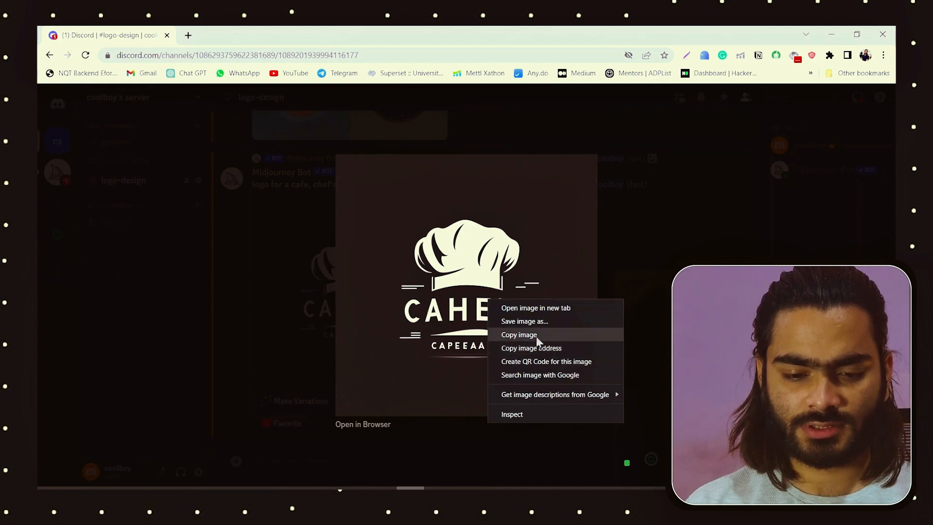
click(525, 322)
key(Return)
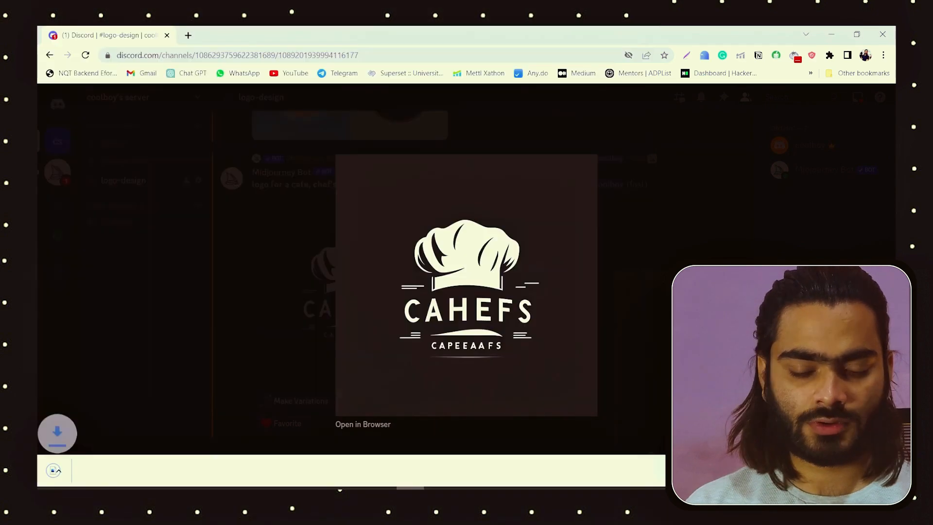
click(656, 299)
Step: Inspect the enlarged cookie shop logo grid and upscale its second image
scroll(418, 282, up, 5)
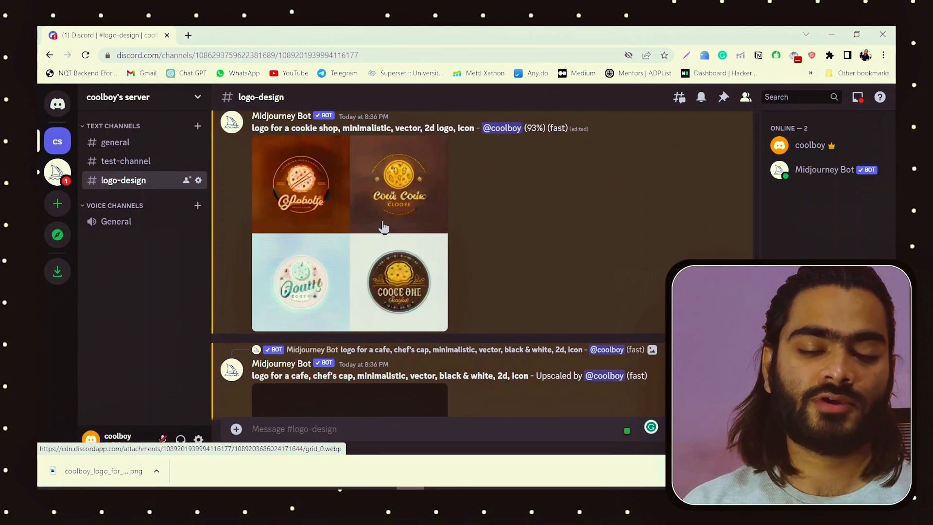
click(348, 267)
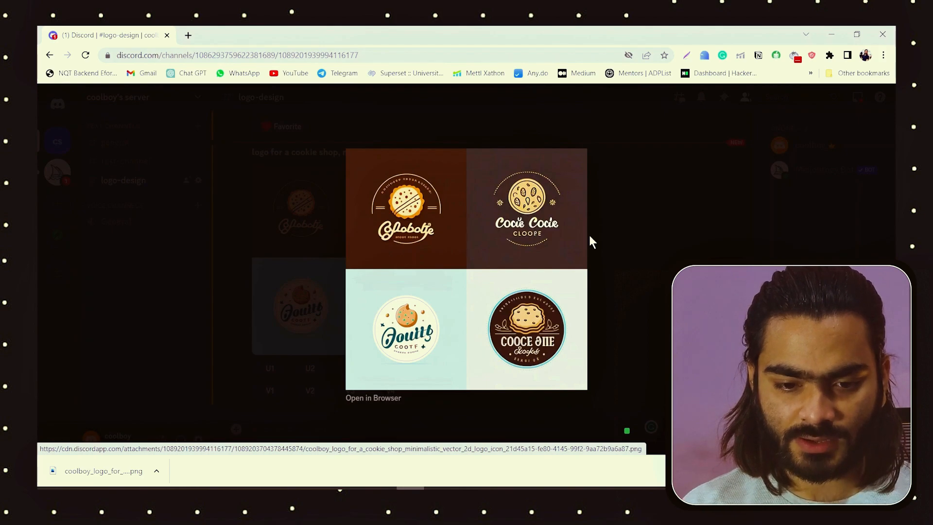
click(633, 238)
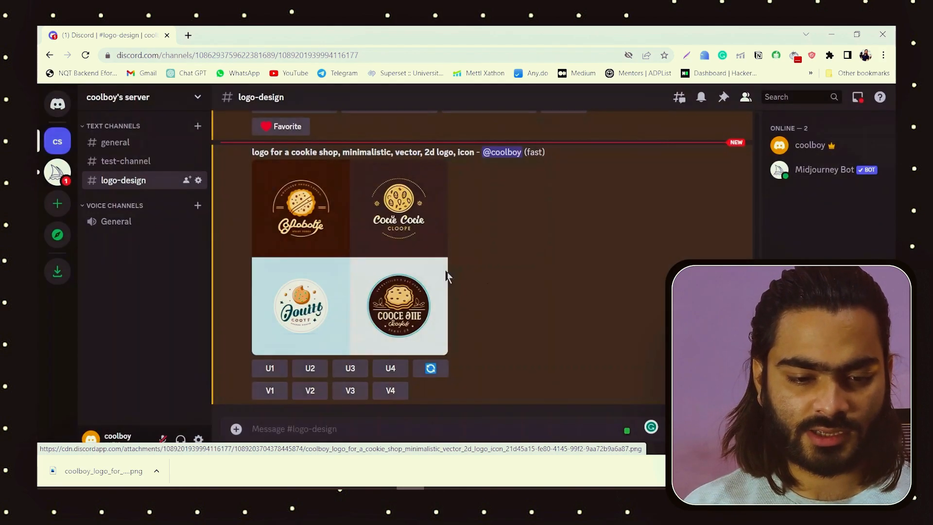
click(358, 262)
key(Escape)
click(313, 369)
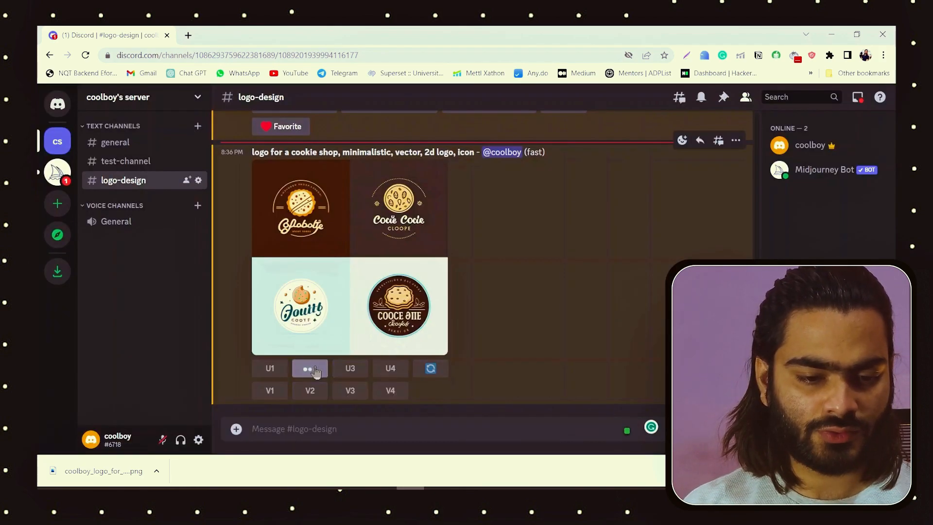
Step: Upscale the first cookie shop logo in the grid and generate variations of it
scroll(313, 296, up, 2)
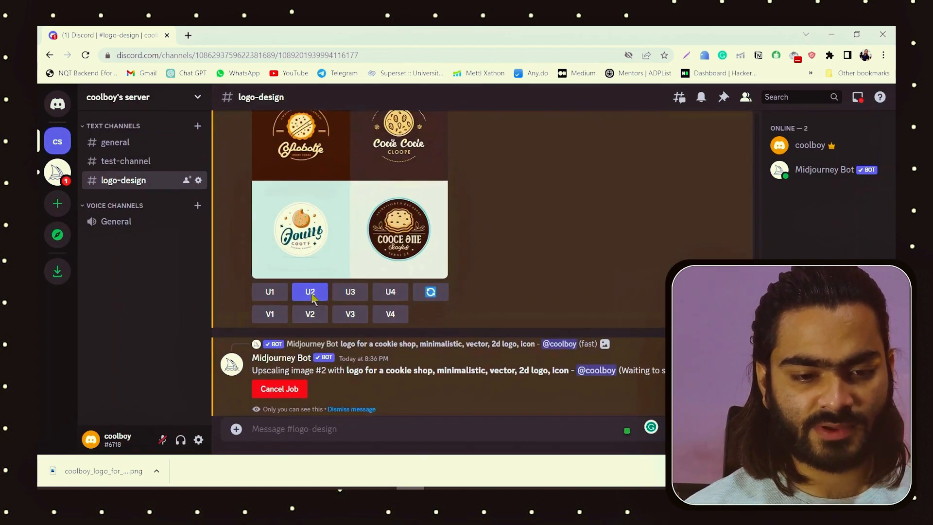
click(275, 395)
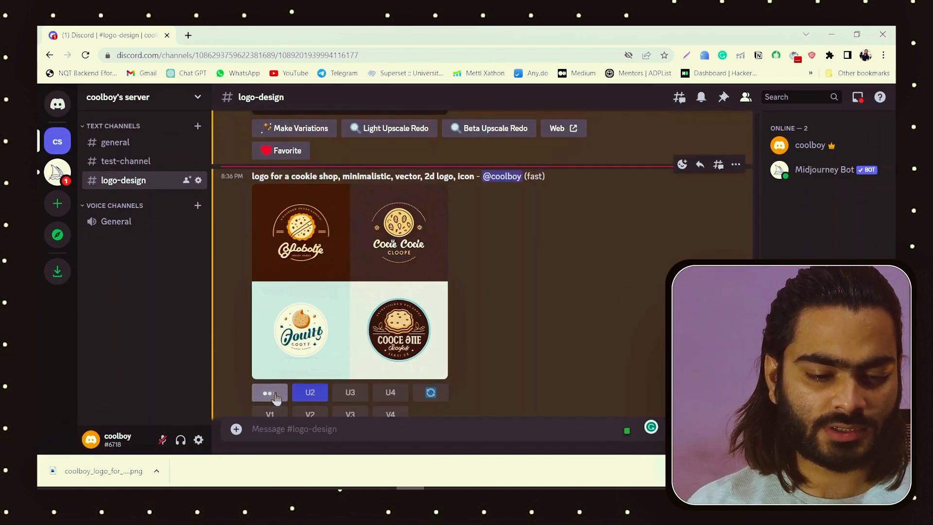
click(277, 219)
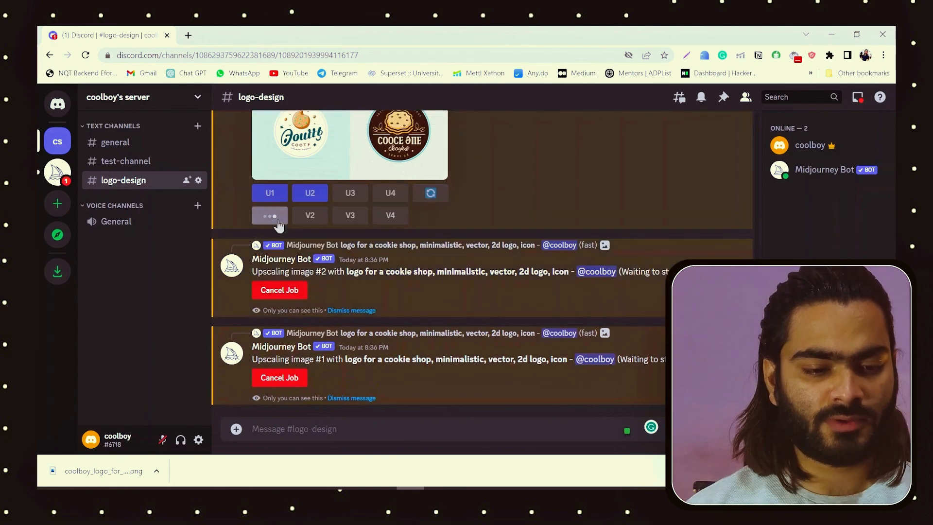
Step: Look through the channel's upscaled cafe and cookie shop logos
scroll(294, 232, up, 1)
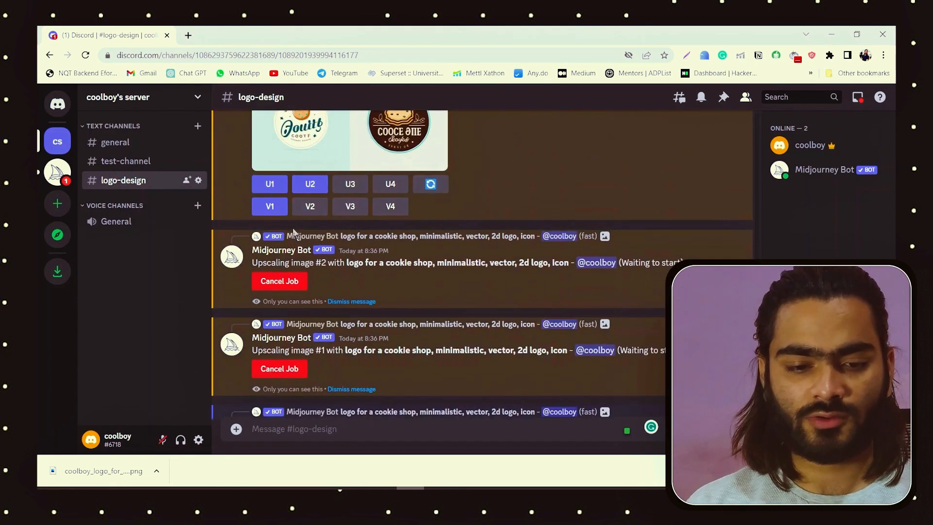
scroll(293, 233, up, 2)
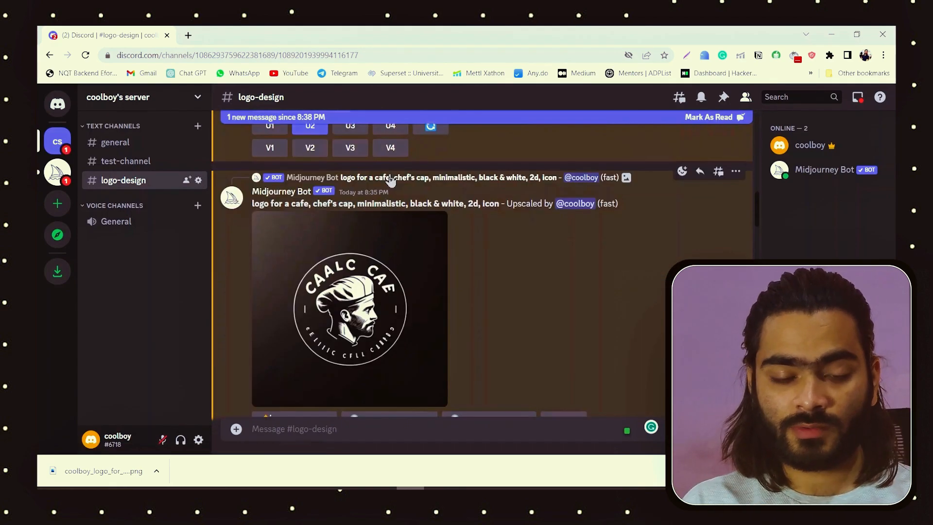
scroll(391, 181, down, 10)
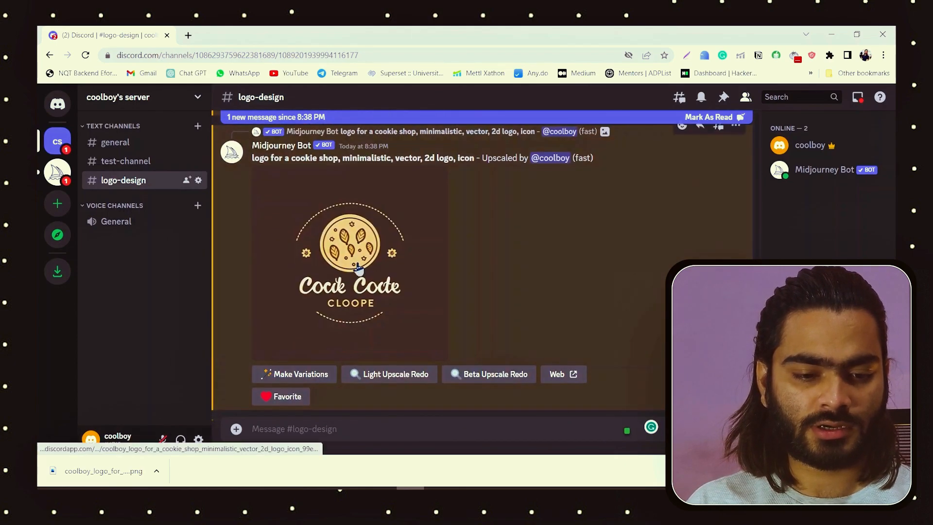
scroll(357, 267, down, 5)
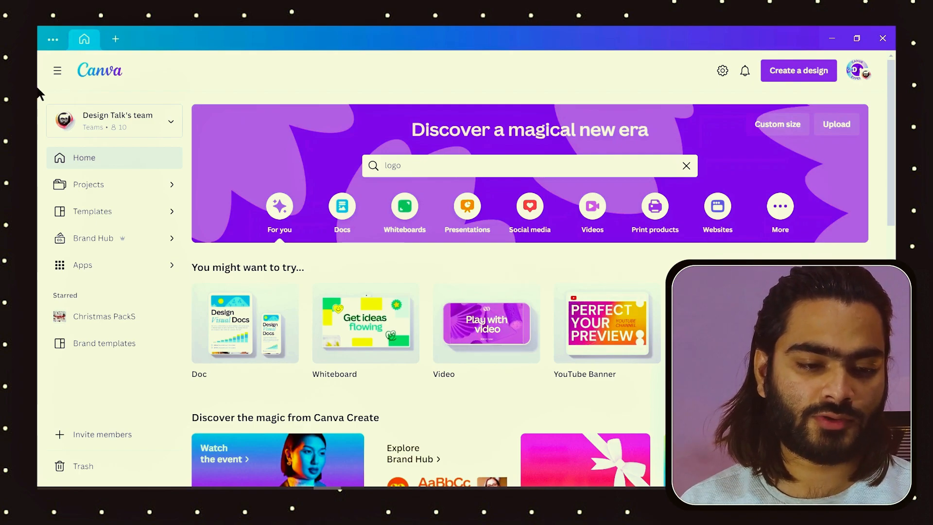
Step: In Canva, search for "logo" and create a blank Logo design
click(402, 166)
key(Return)
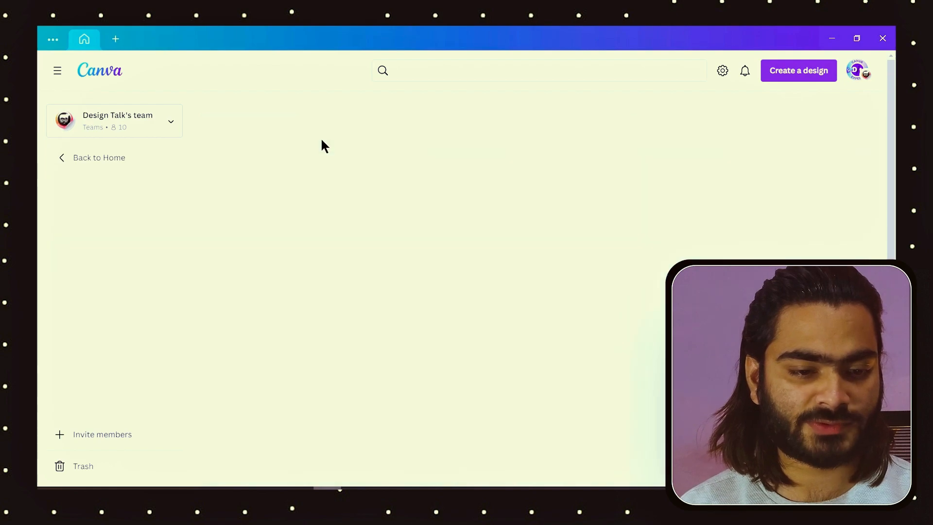
scroll(272, 284, down, 2)
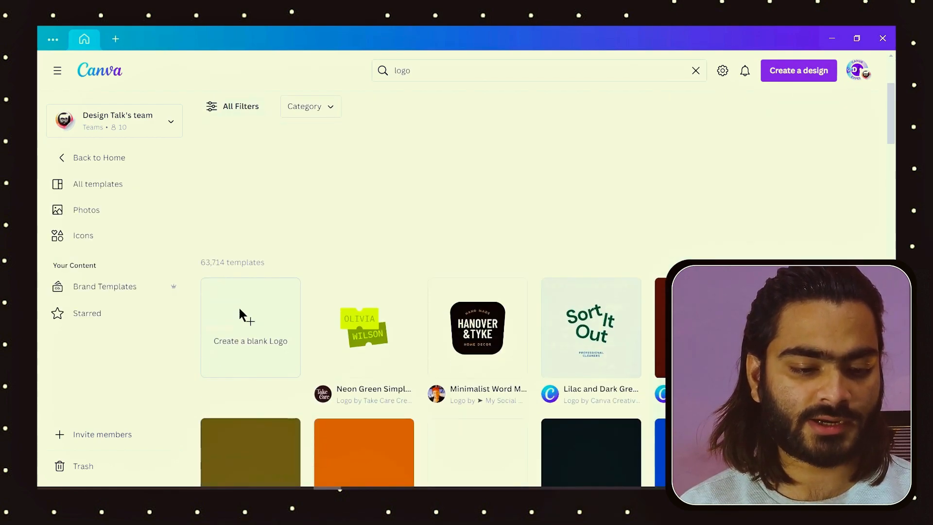
click(250, 327)
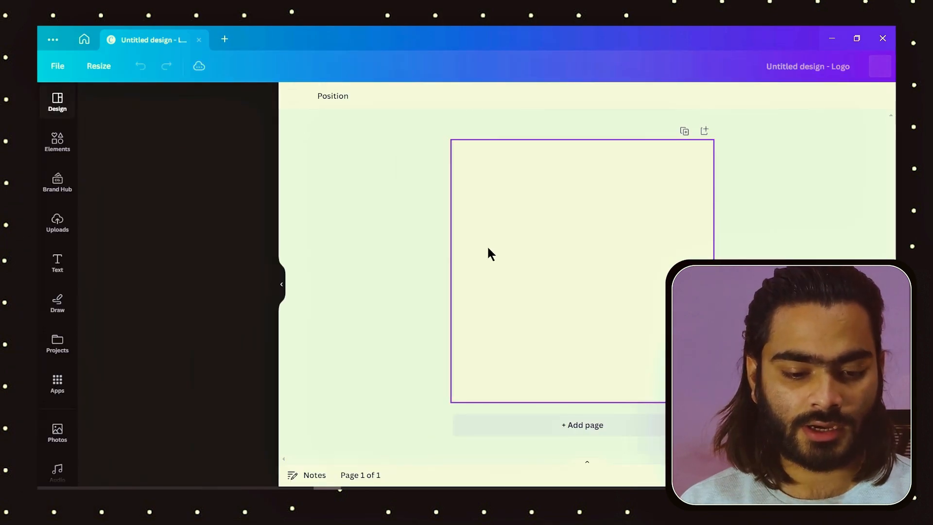
Step: Copy the enlarged CAHEFS chef's hat logo from Discord and paste it into the blank Canva logo design
click(410, 488)
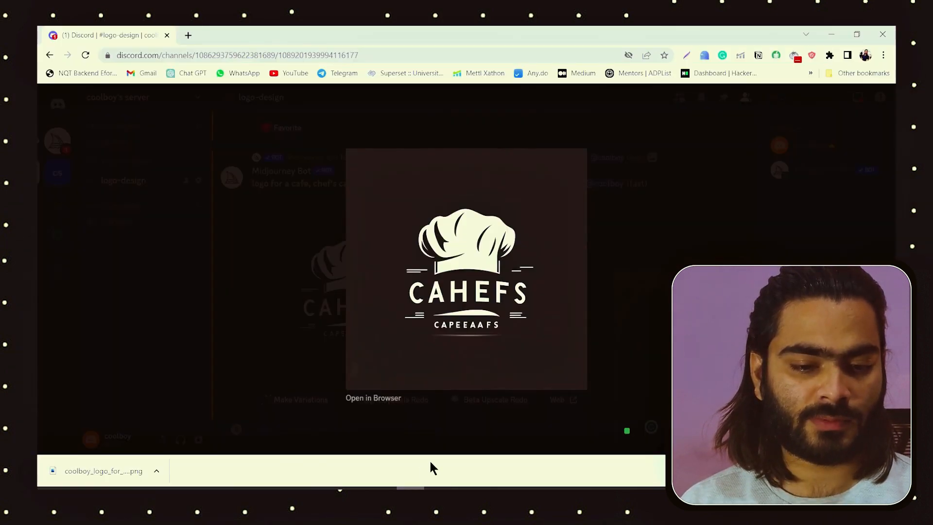
click(312, 310)
click(313, 309)
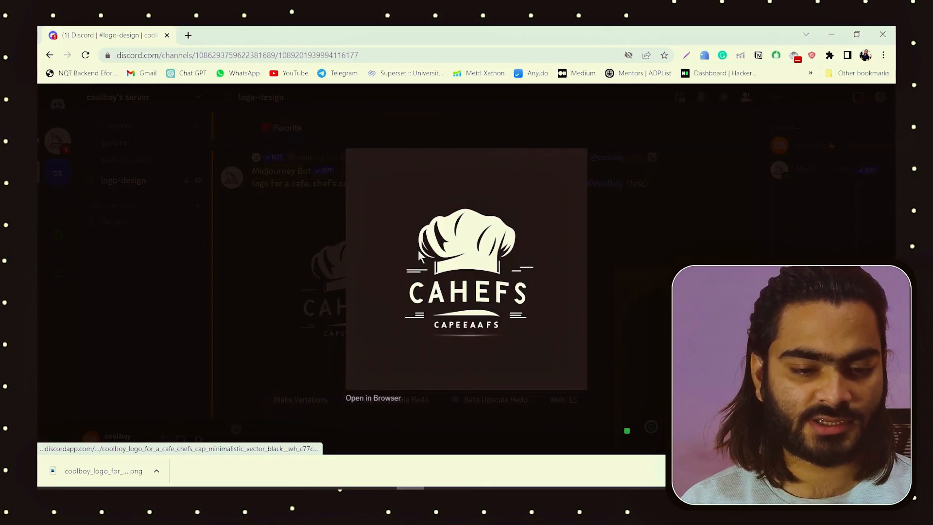
right_click(463, 256)
click(491, 292)
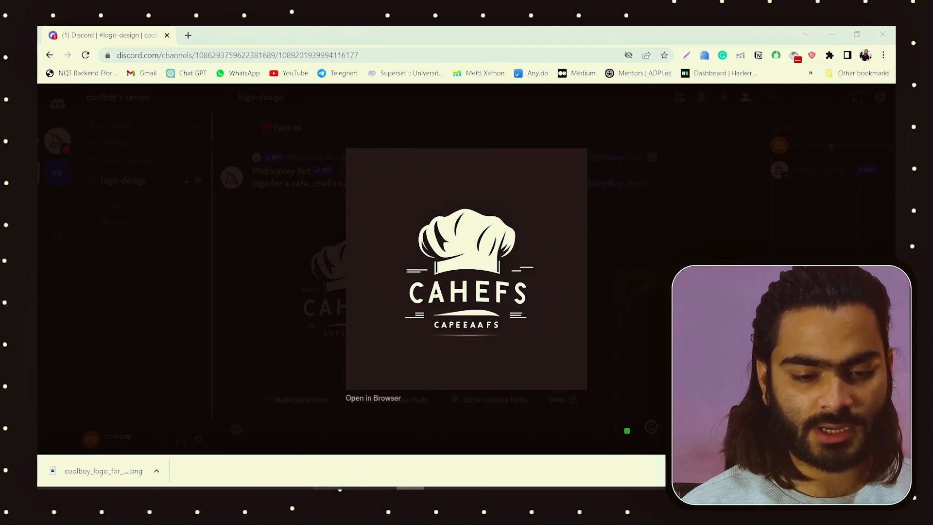
click(327, 487)
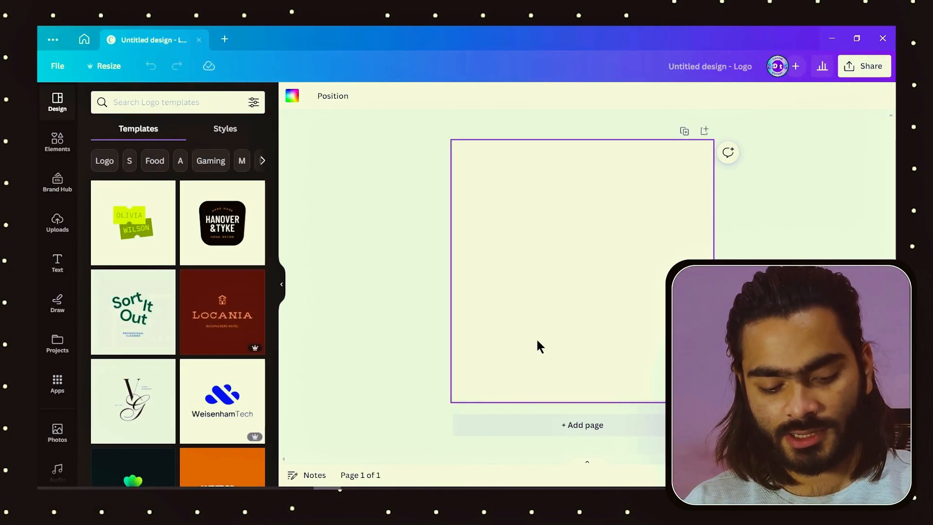
key(ctrl+v)
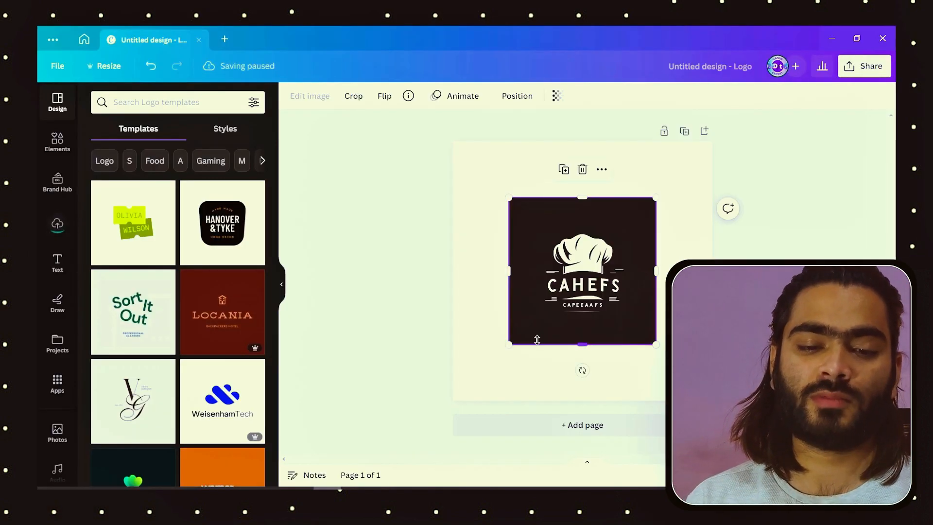
Step: Reposition the pasted logo image and align it to the centre of the page
drag(600, 239, 570, 244)
click(665, 249)
click(518, 96)
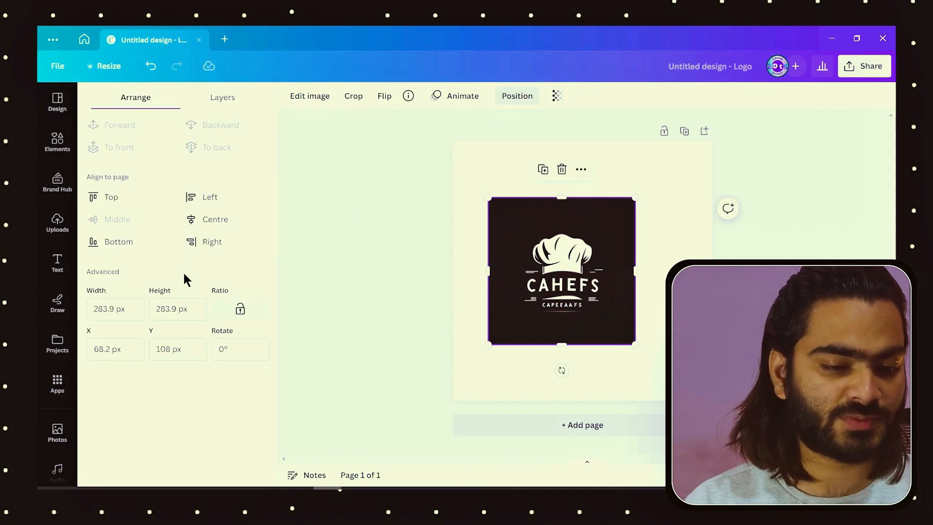
click(210, 224)
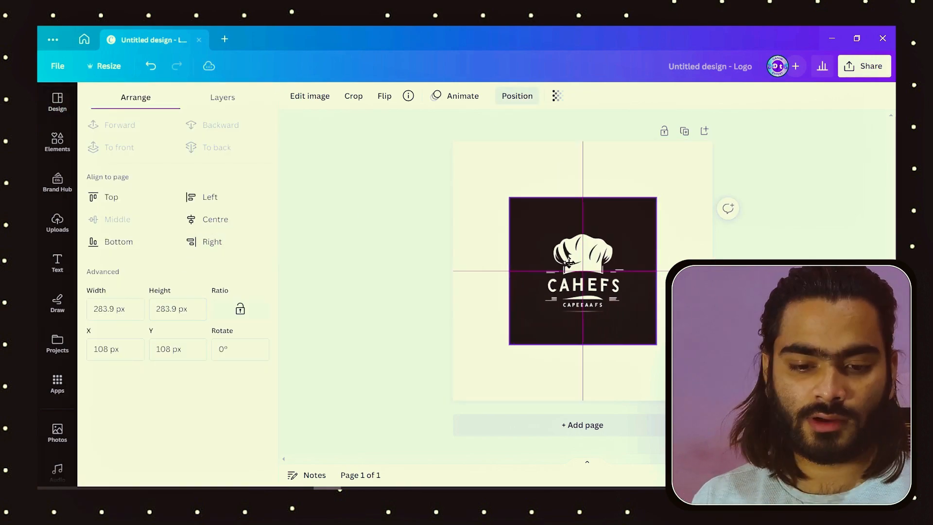
drag(582, 262, 583, 262)
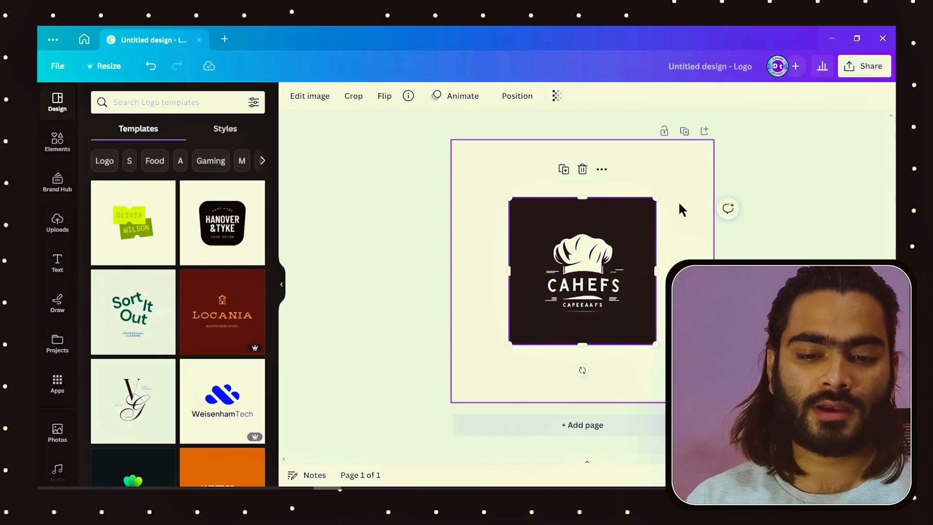
Step: Set the page background to #282728 by sampling the dark colour of the logo image with the eyedropper
click(679, 209)
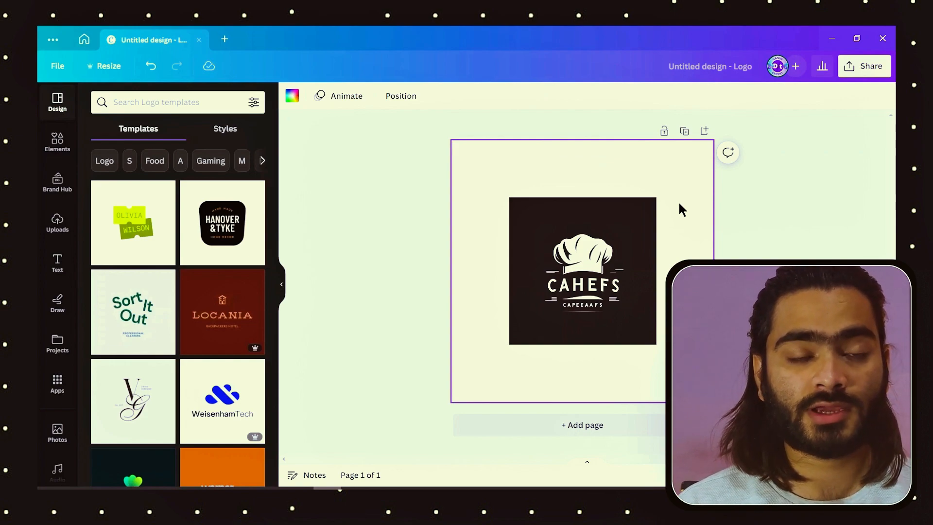
click(292, 97)
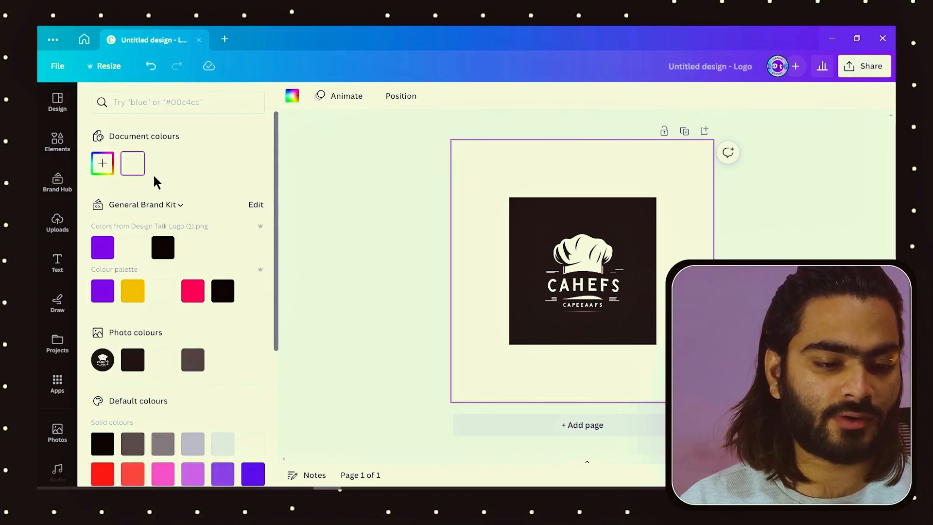
click(102, 165)
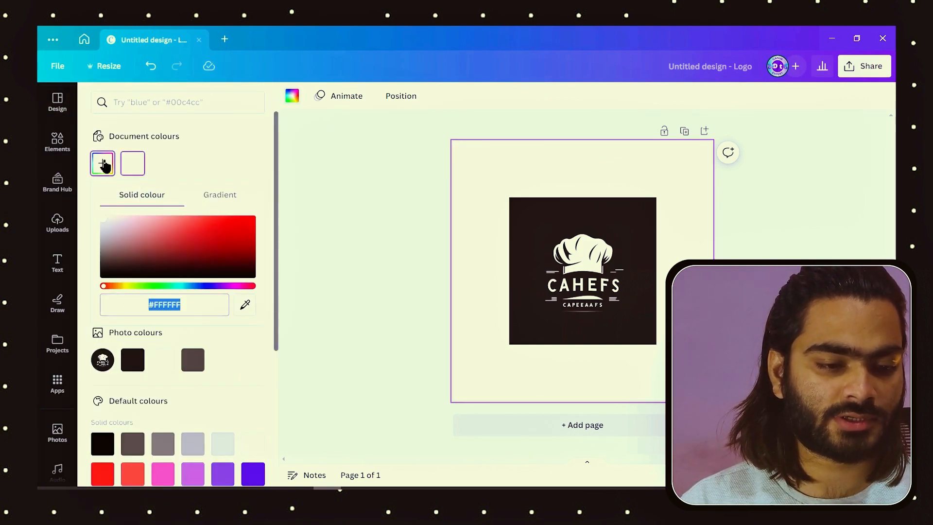
click(245, 304)
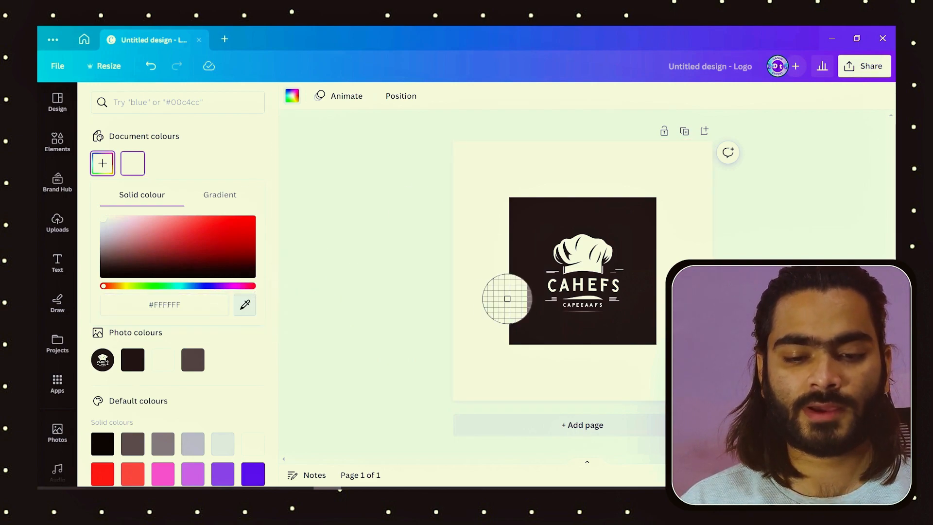
click(552, 213)
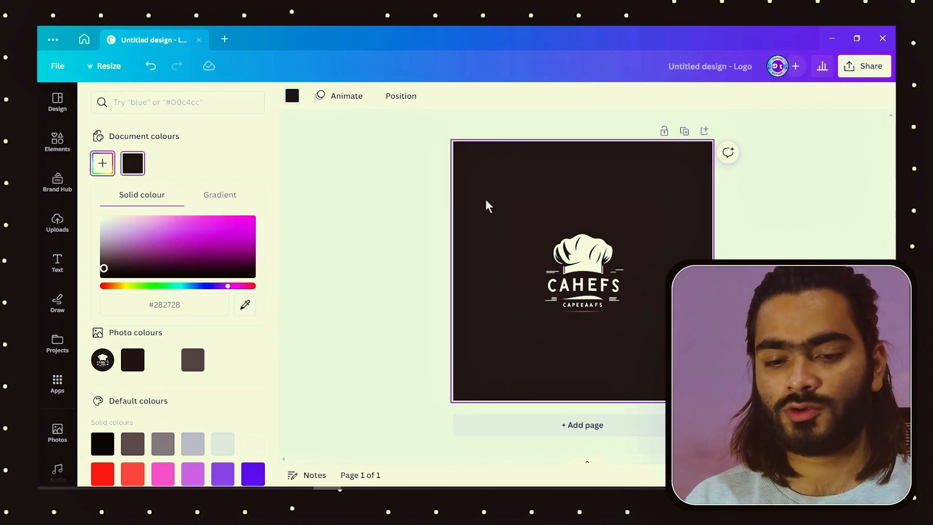
Step: Crop the logo image's height slightly and recentre it on the page
click(550, 225)
drag(582, 344, 583, 335)
drag(583, 306, 582, 303)
click(354, 314)
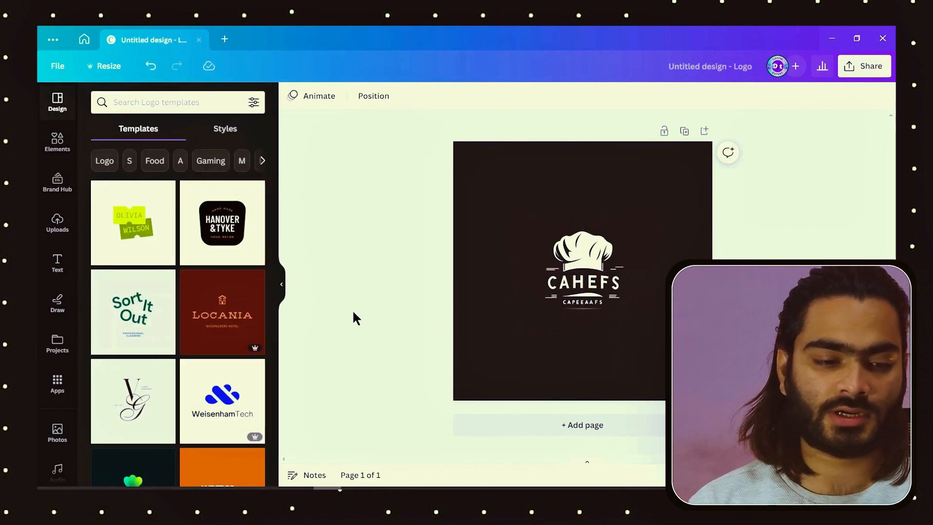
Step: Add a square shape and fit it as a wide bar covering the CAHEFS lettering
scroll(607, 292, up, 5)
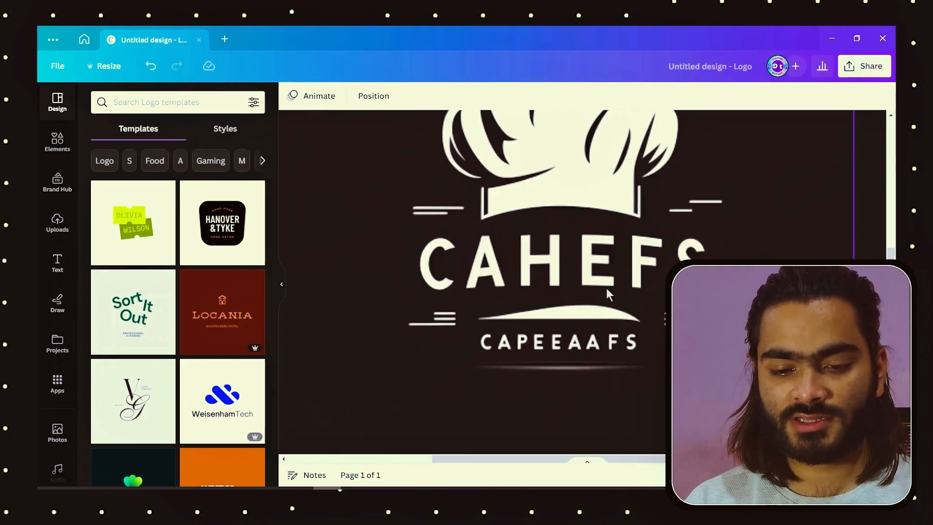
scroll(574, 368, down, 5)
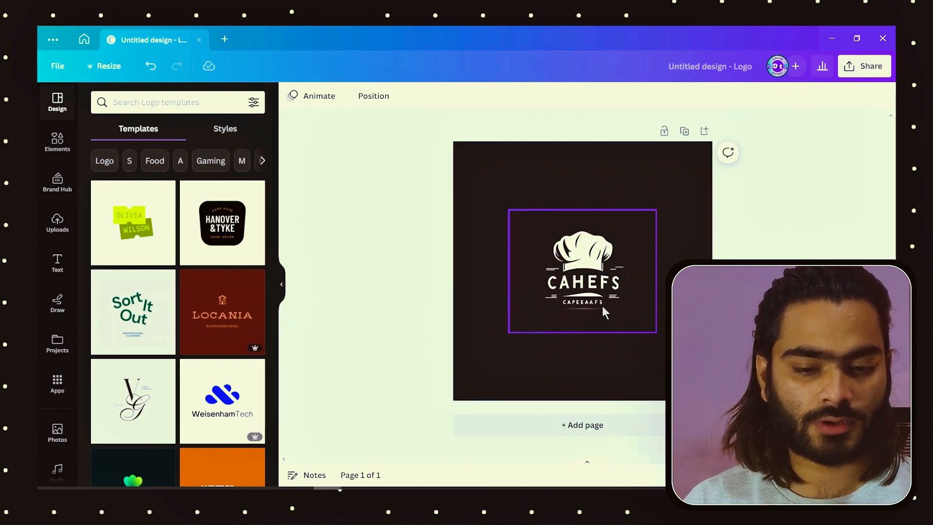
scroll(604, 306, up, 3)
click(57, 143)
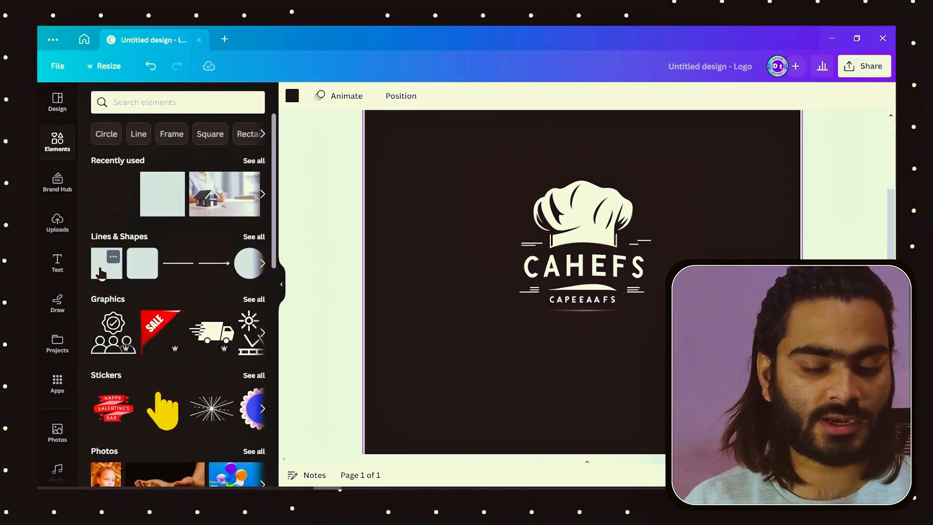
click(159, 189)
drag(582, 181, 584, 280)
key(ctrl+z)
scroll(588, 283, up, 5)
mouse_move(570, 170)
mouse_down()
mouse_move(570, 203)
mouse_move(571, 183)
mouse_up()
drag(578, 275, 567, 345)
Step: Duplicate the bar and fit the copy over the smaller CAPEEAAFS lettering
key(ctrl+d)
drag(598, 402, 620, 340)
drag(363, 339, 399, 339)
drag(780, 339, 727, 339)
scroll(727, 339, down, 5)
click(728, 340)
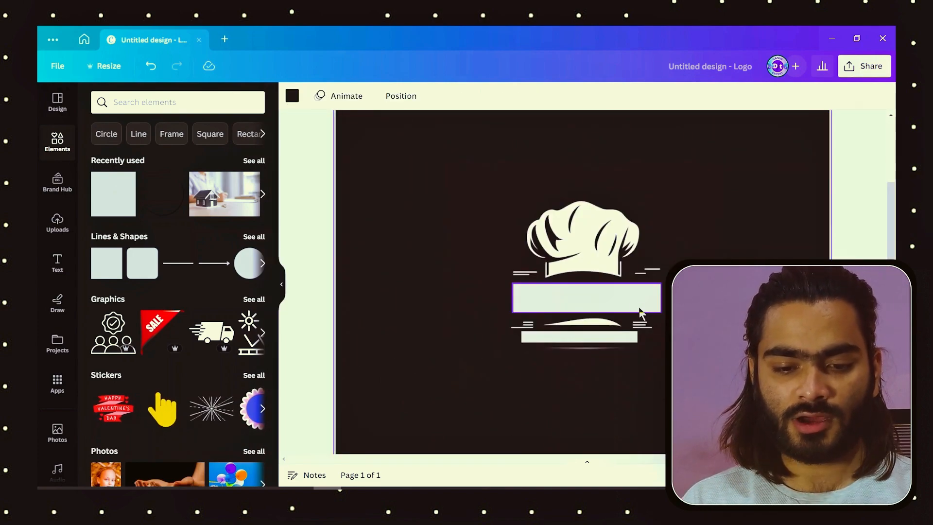
Step: Recolour both covering bars with the dark background colour from the document colours
click(638, 311)
click(352, 97)
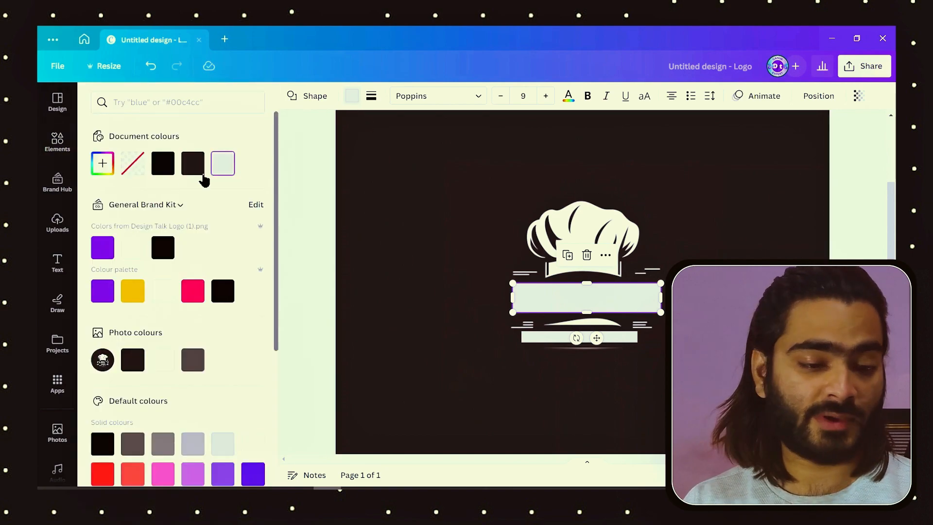
click(194, 170)
click(633, 336)
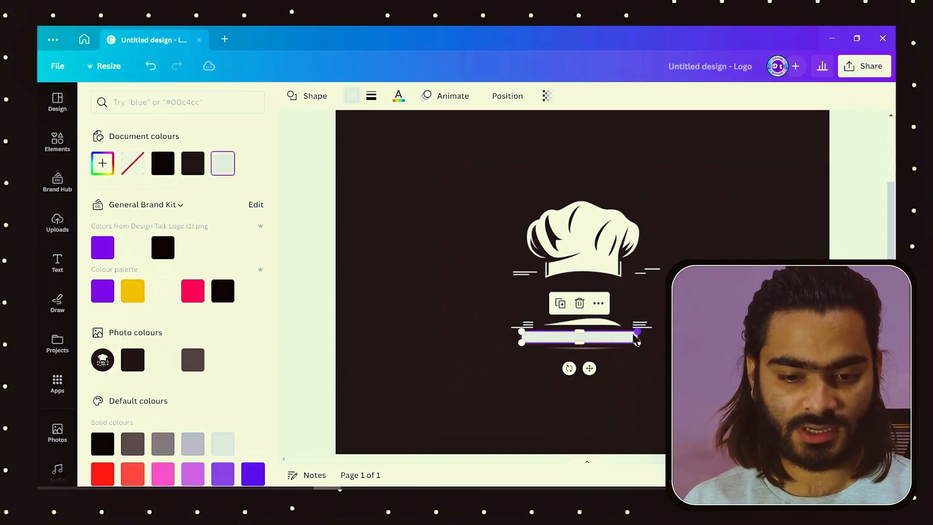
click(199, 168)
key(Escape)
Step: Add a heading with the text "Chef's Cafe"
click(59, 260)
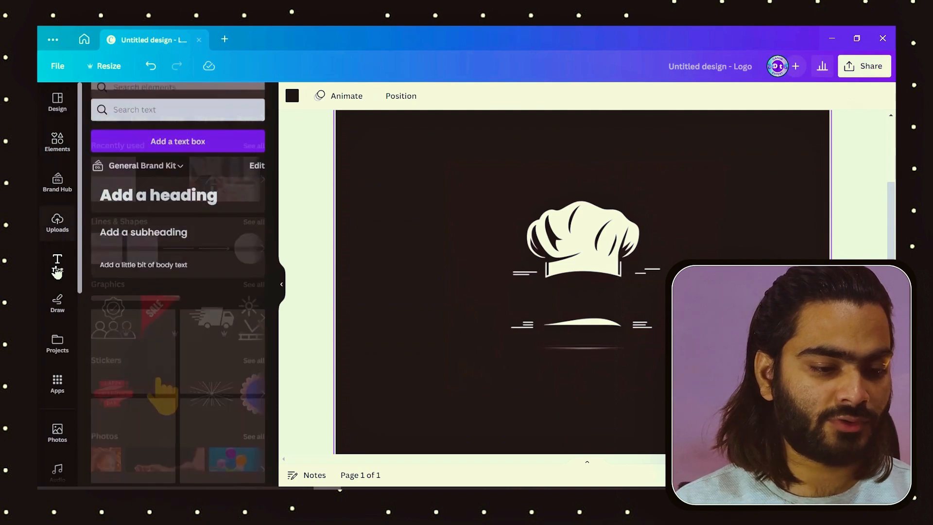
click(182, 196)
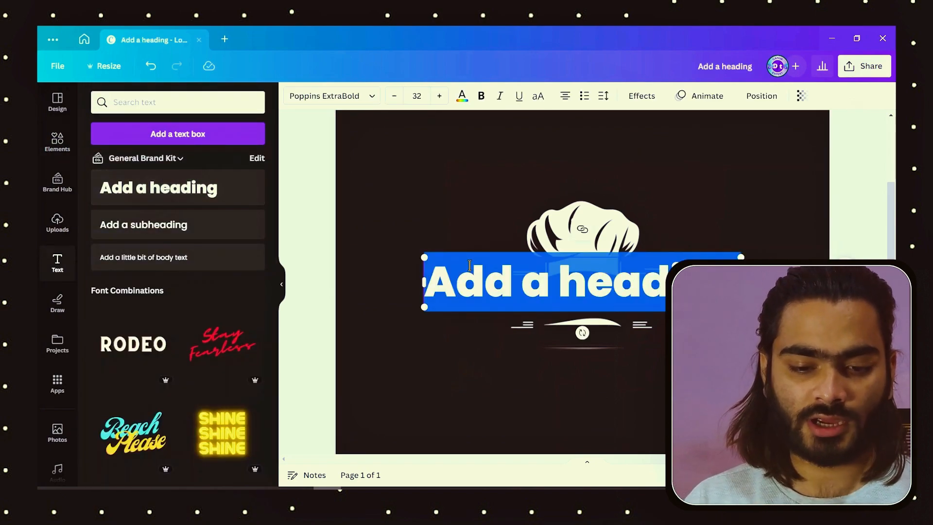
text(cha)
key(BackSpace)
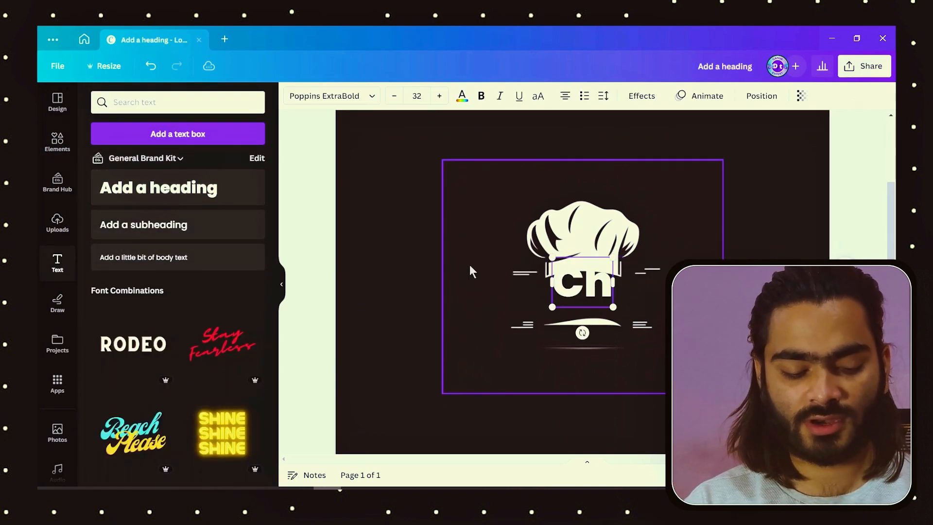
text(ef's)
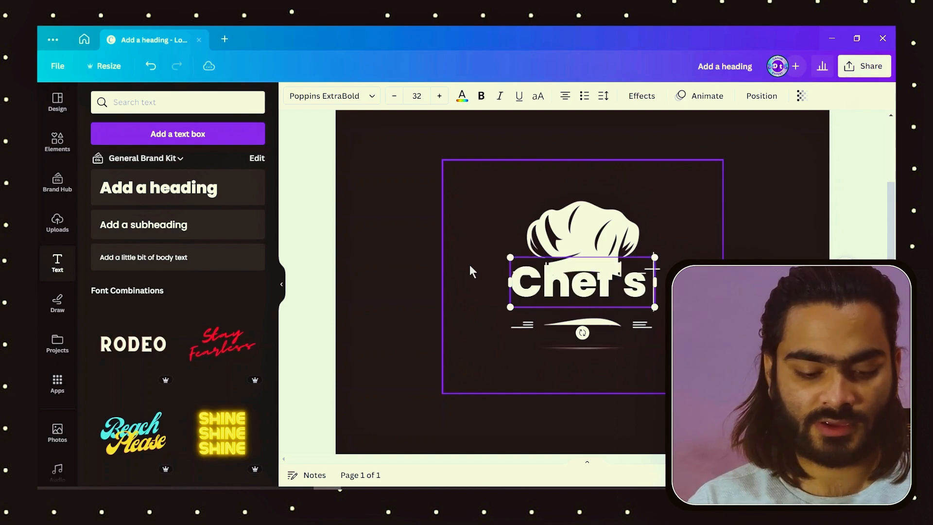
text( Ca)
key(Escape)
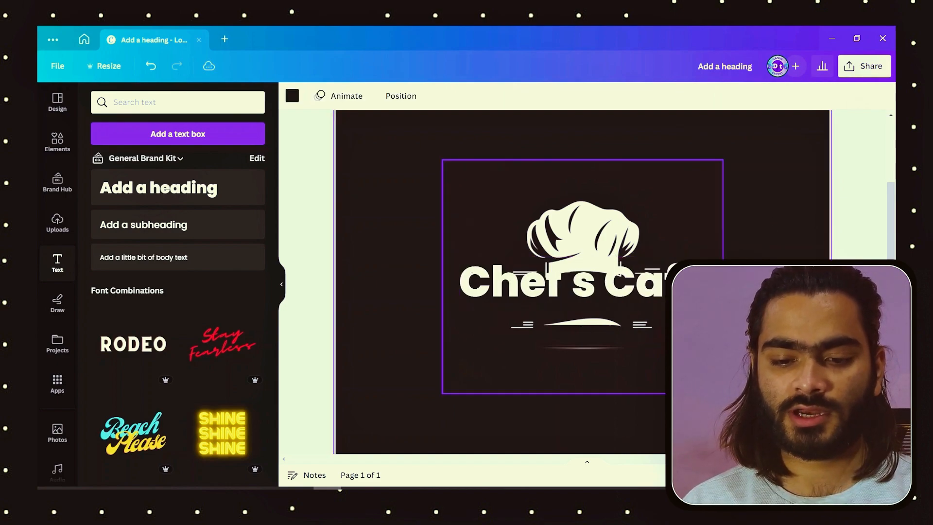
Step: Scale the "Chef's Cafe" heading down to size 18.3 and position it beneath the chef's hat, between the decorative lines
drag(705, 257, 631, 289)
drag(509, 296, 612, 297)
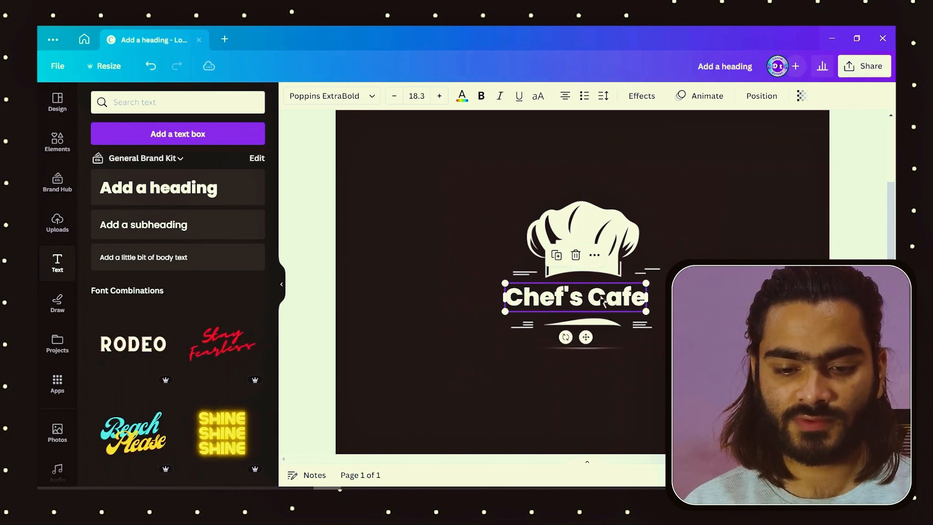
double_click(601, 296)
click(588, 295)
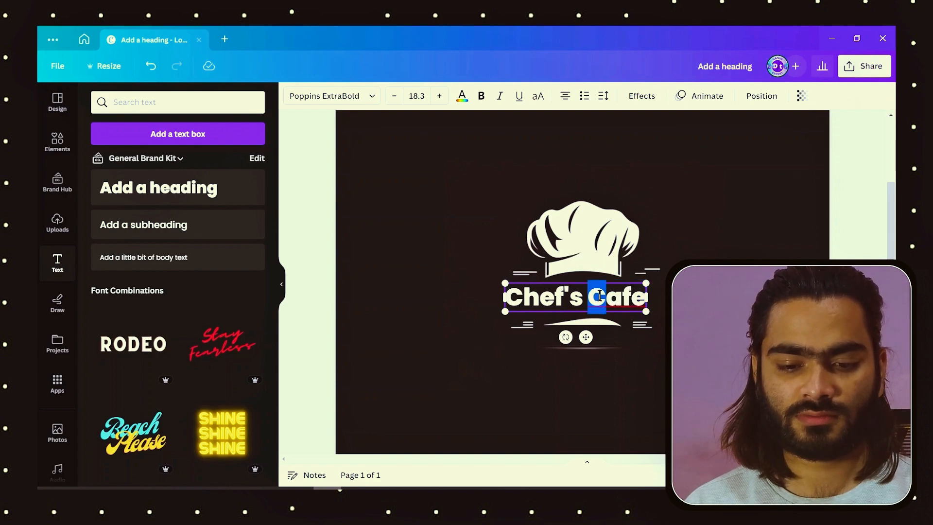
click(600, 295)
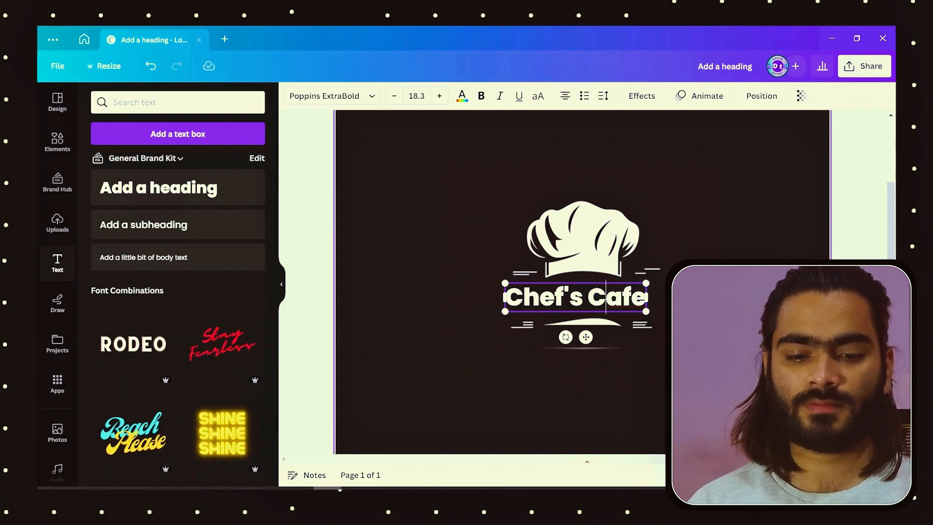
click(588, 418)
drag(592, 295, 600, 295)
click(603, 367)
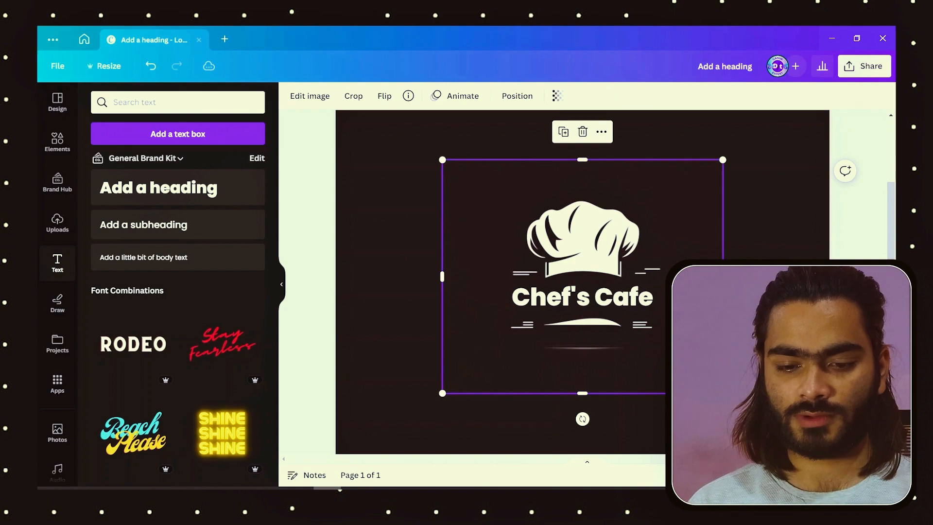
click(605, 418)
scroll(604, 341, down, 3)
scroll(604, 291, up, 3)
click(602, 271)
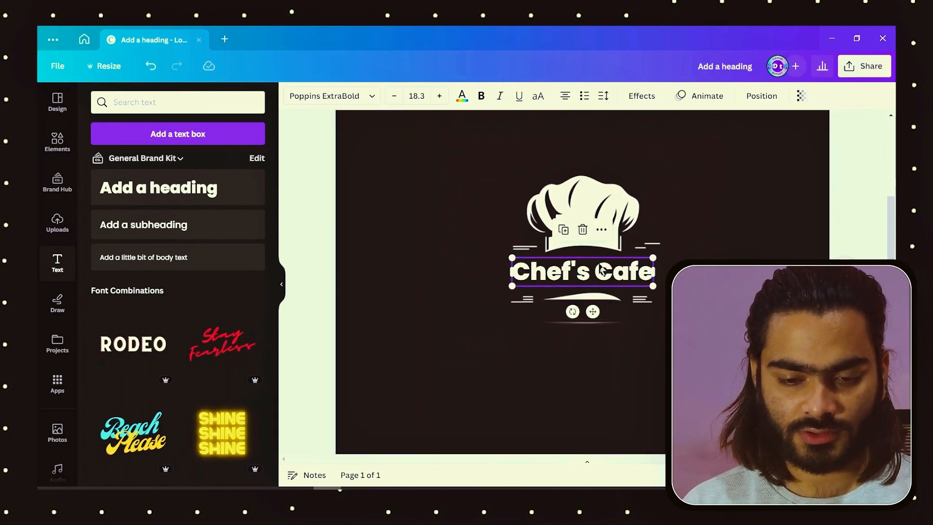
Step: Add a subheading below the logo's decorative lines with the text "Test of Magic"
click(732, 242)
click(156, 223)
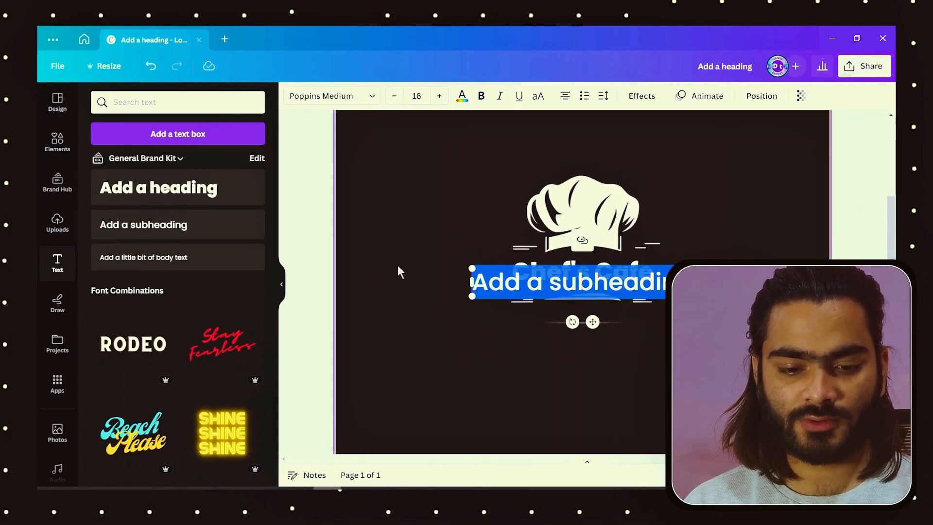
click(398, 270)
drag(524, 288, 521, 342)
double_click(521, 341)
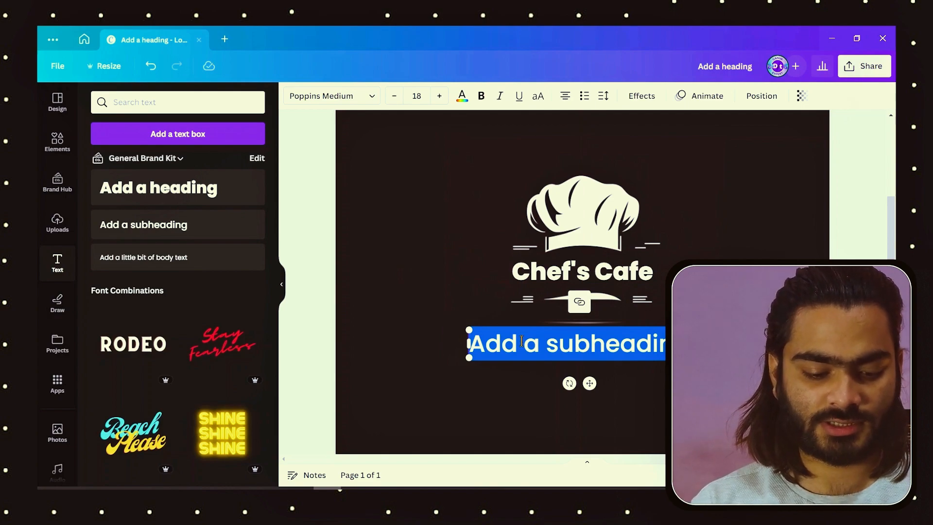
text(Test OF)
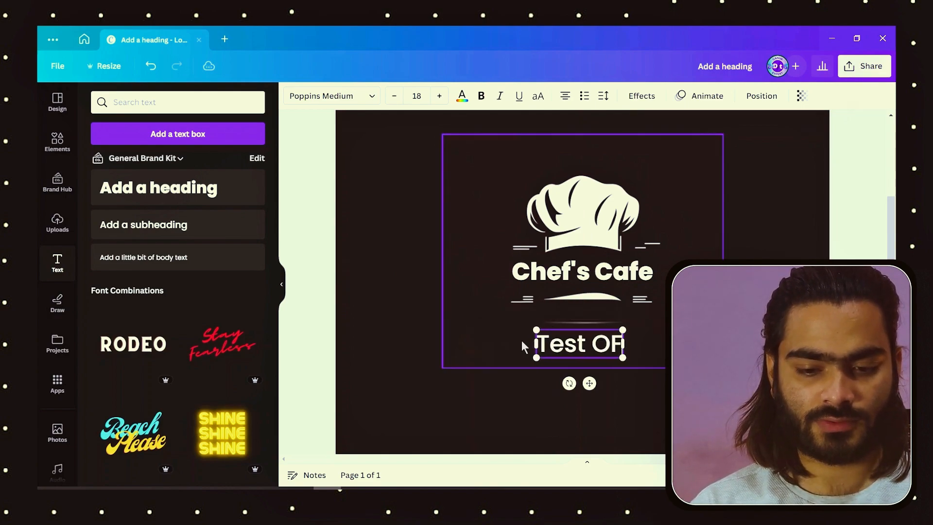
key(BackSpace)
key(BackSpace)
text(of Magic)
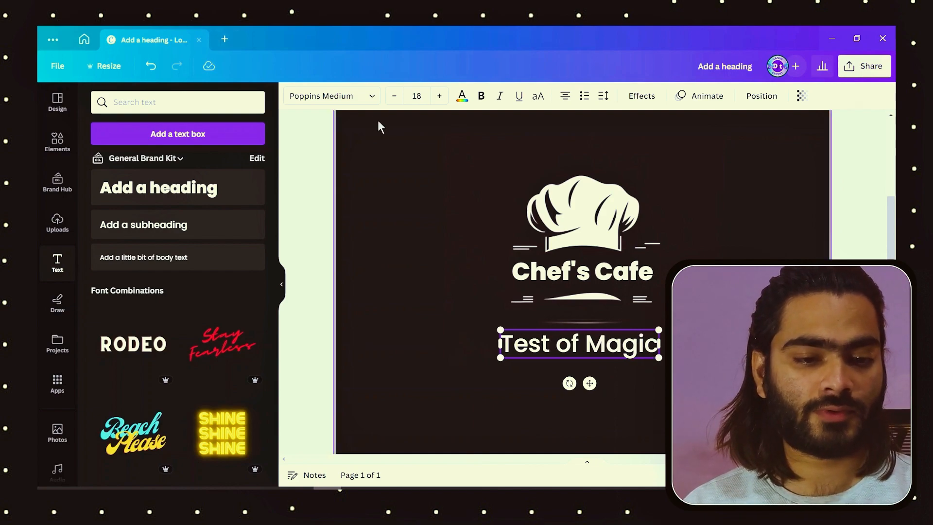
Step: Set the tagline's font to Agrandir Thin and switch its text to uppercase
click(330, 96)
text(t)
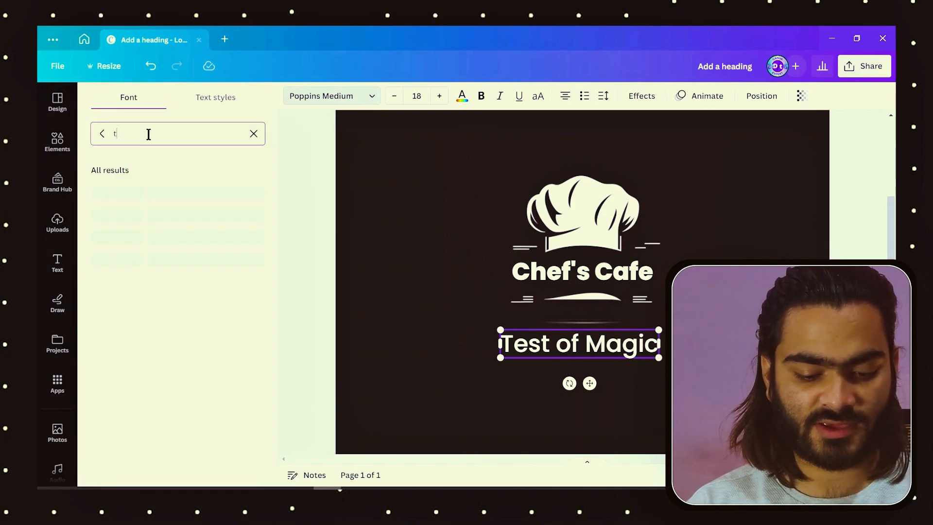
click(131, 244)
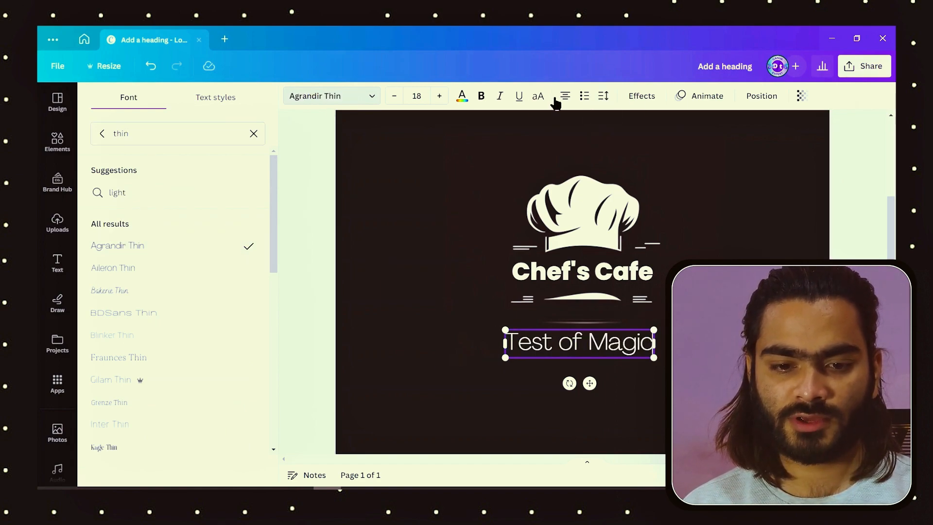
click(537, 97)
Step: Widen the tagline's letter spacing and shrink it to size 6.2, placed between the decorative lines under "Chef's Cafe"
click(603, 97)
drag(639, 145, 698, 145)
drag(734, 360, 596, 344)
scroll(613, 343, up, 3)
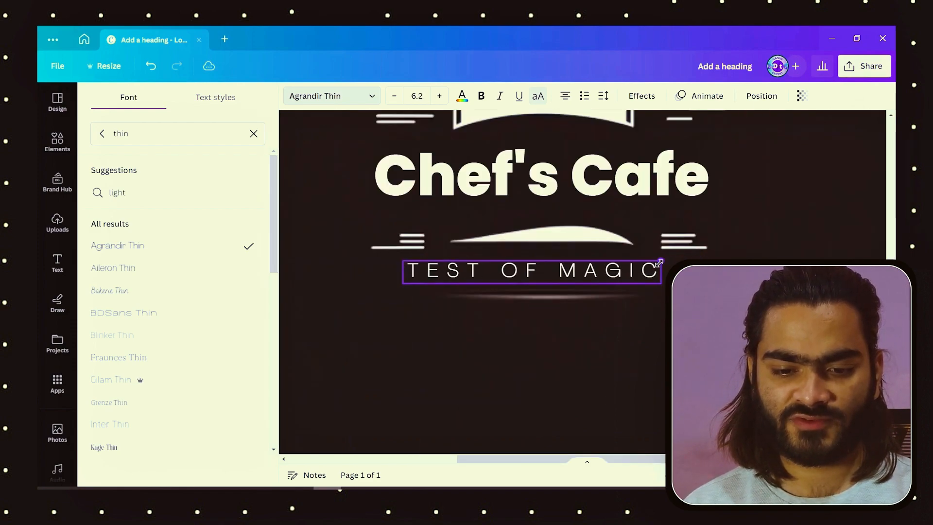
Step: Reposition the "TEST OF MAGIC" tagline beneath the curved shape and adjust its text spacing
drag(540, 309, 556, 307)
scroll(557, 306, down, 3)
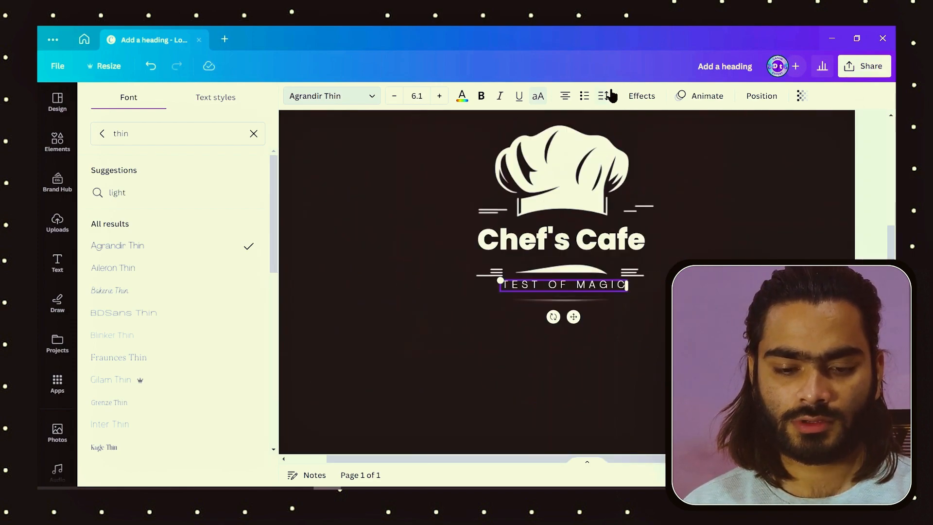
click(603, 96)
click(660, 177)
mouse_move(698, 145)
mouse_down()
mouse_move(678, 145)
mouse_move(697, 146)
mouse_up()
Step: Reduce the tagline to size 4.1 and move it slightly down, centring it between the curve and the bottom line
click(400, 95)
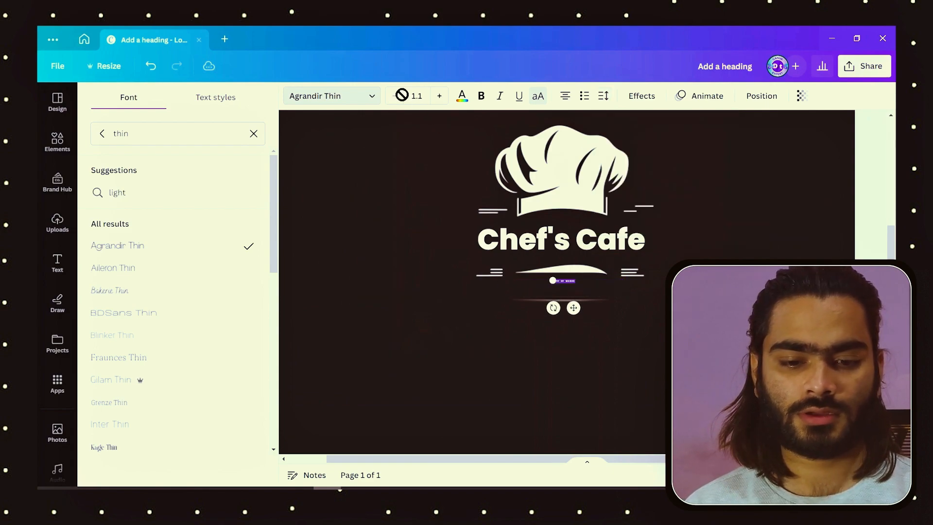
click(439, 96)
click(440, 96)
click(439, 96)
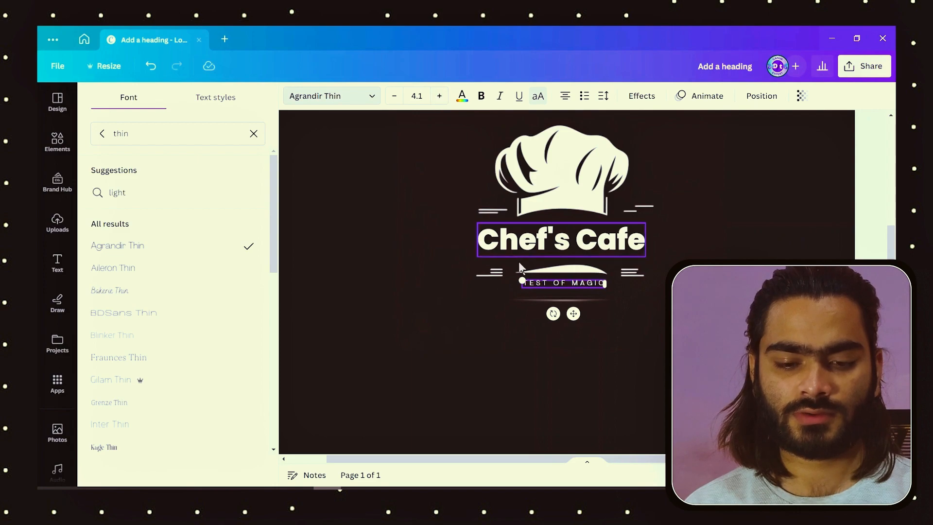
drag(573, 313, 573, 319)
click(578, 320)
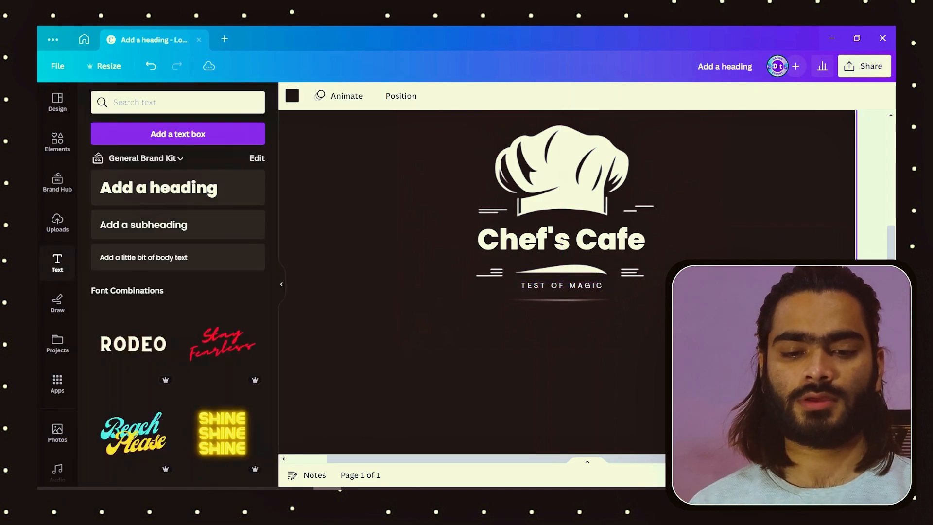
Step: Switch the "Chef's Cafe" heading to uppercase
ctrl+scroll(595, 308, down, 4)
click(604, 288)
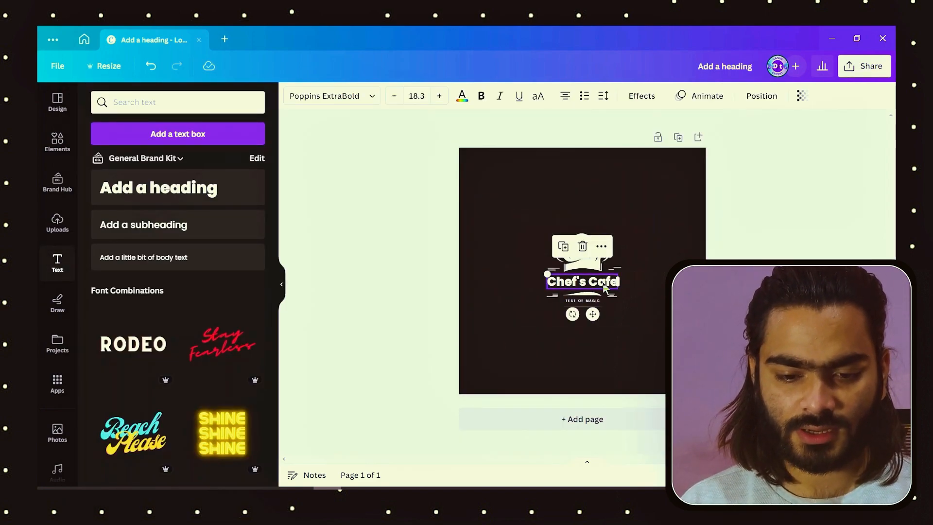
ctrl+scroll(604, 287, up, 3)
click(538, 97)
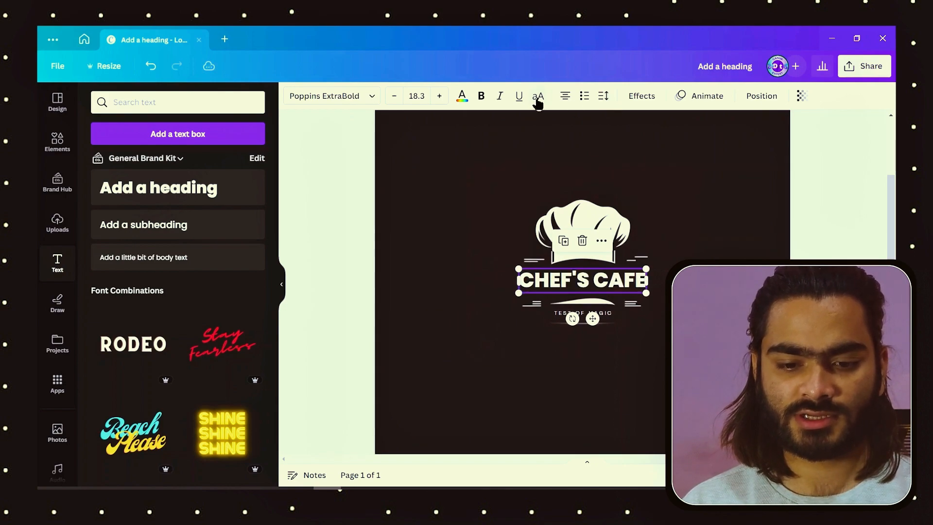
click(739, 219)
ctrl+scroll(742, 224, down, 3)
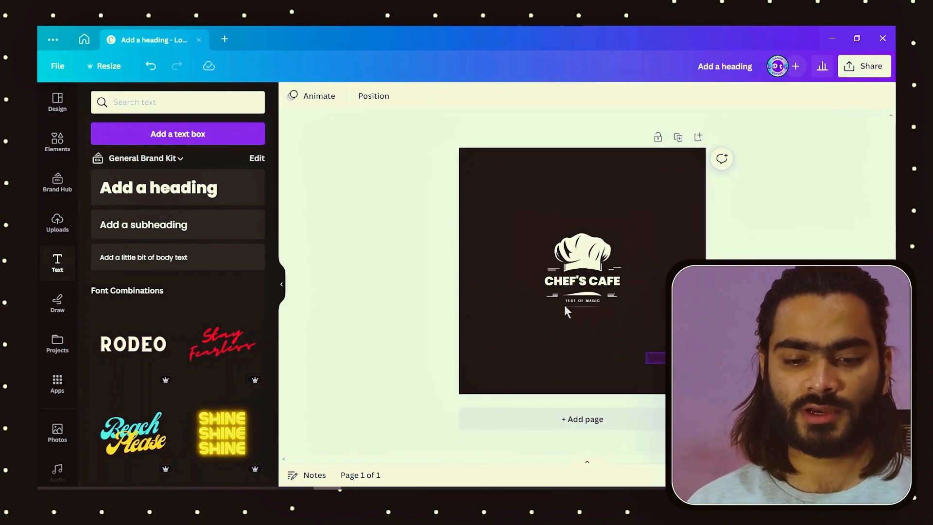
Step: Select the chef's hat artwork together with both texts and nudge them into the centre of the page
click(581, 246)
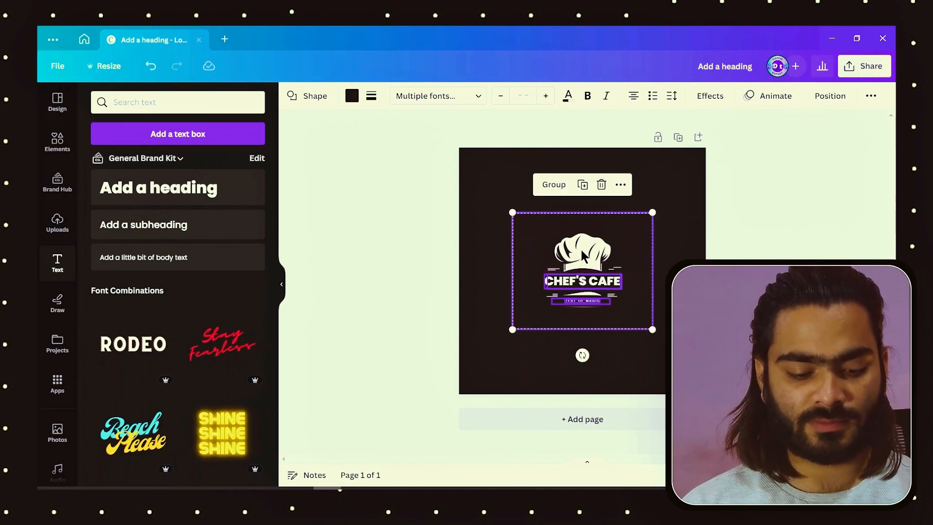
mouse_move(590, 252)
mouse_down()
mouse_move(591, 244)
mouse_move(591, 252)
mouse_up()
click(515, 122)
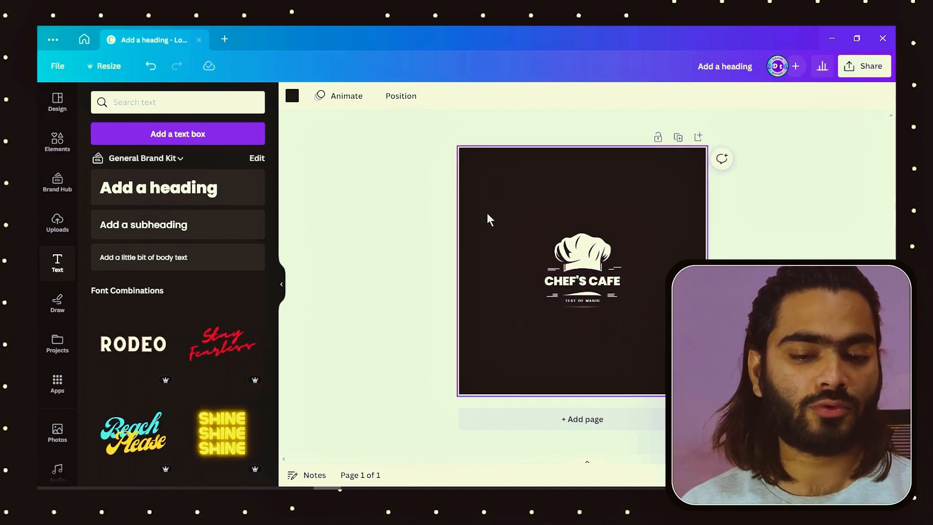
Step: Search the elements library for "Shadow" and limit the results to graphics
click(58, 141)
click(149, 101)
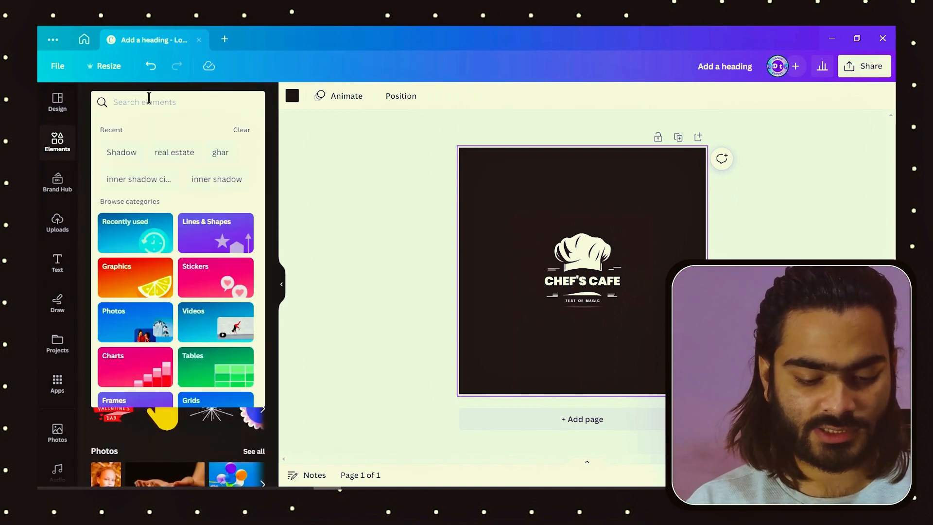
text(sha)
key(Down)
key(Return)
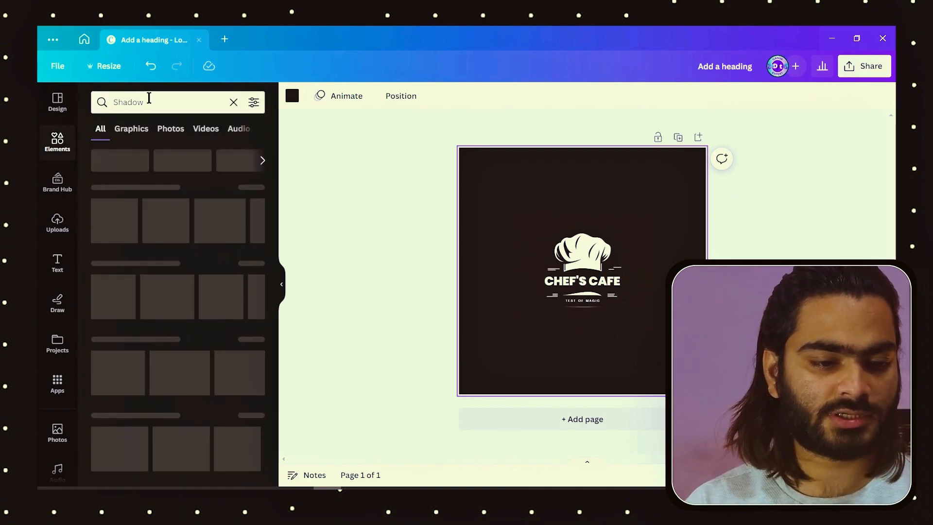
click(127, 128)
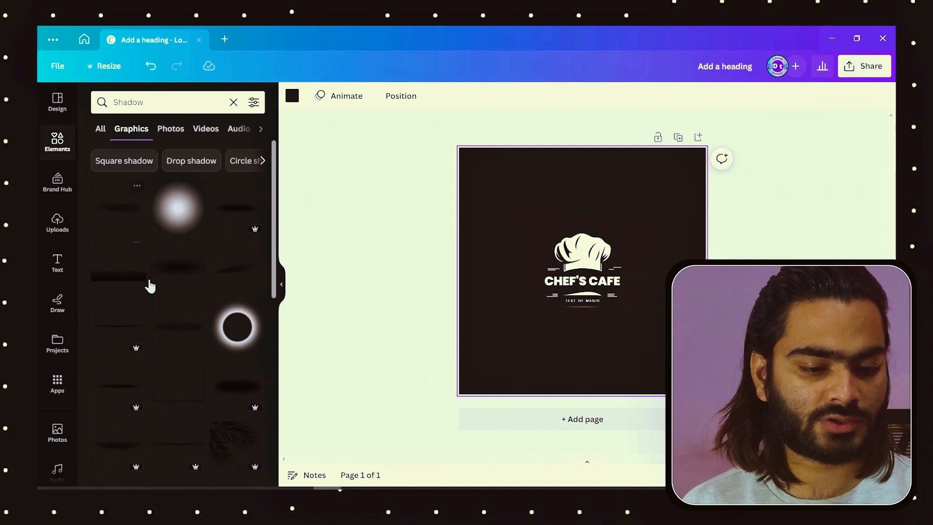
Step: Add the thin circular shadow graphic to the page around the cafe logo
scroll(171, 295, down, 6)
click(220, 286)
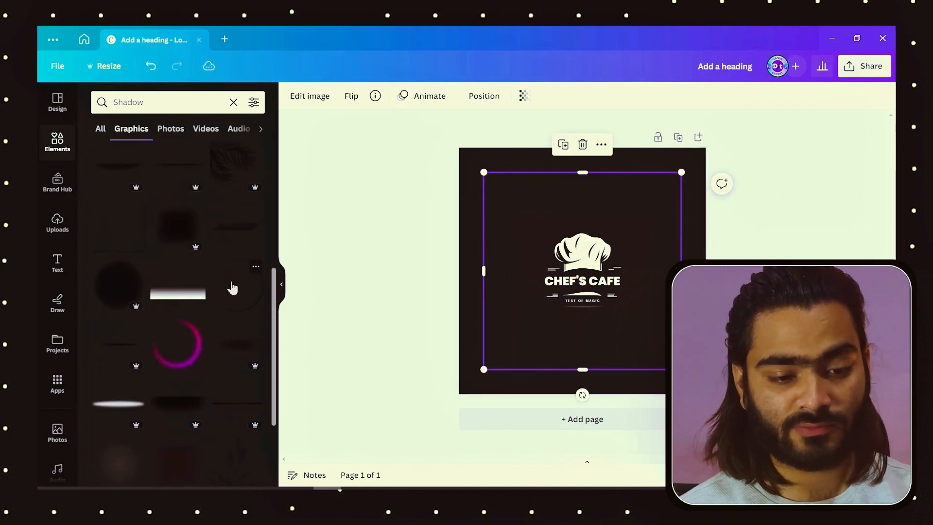
drag(520, 235, 516, 229)
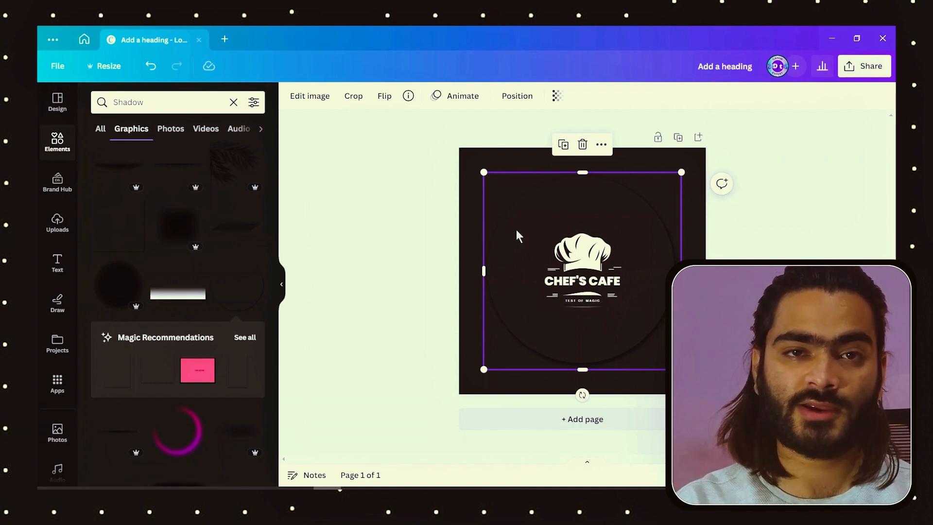
Step: Scale the circular shadow down from its corners so it frames the cafe logo more closely and stays centred
drag(483, 173, 504, 193)
drag(648, 324, 638, 313)
drag(671, 182, 655, 198)
drag(494, 359, 509, 344)
drag(627, 214, 625, 211)
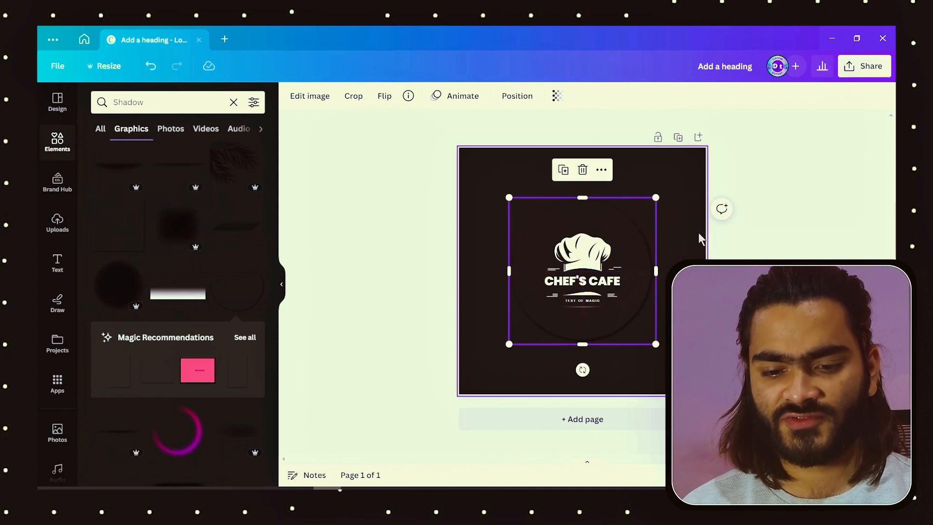
click(700, 238)
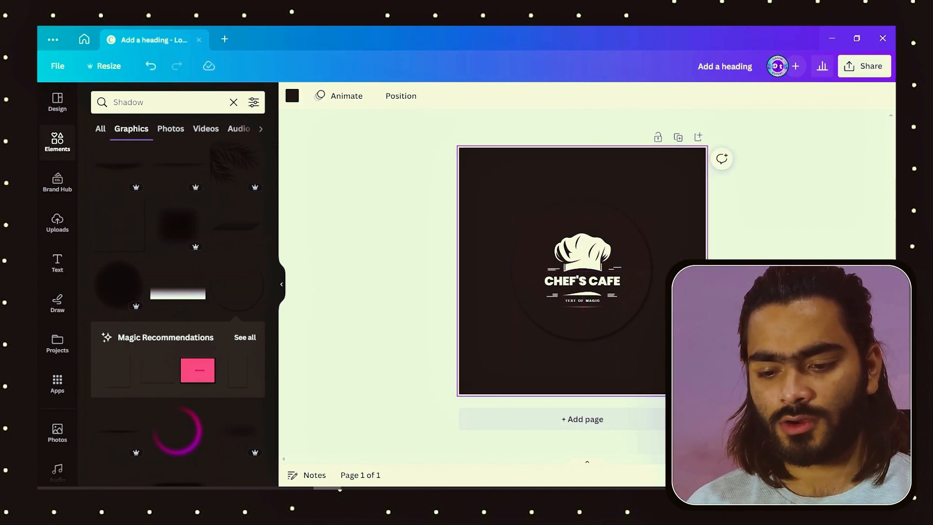
Step: Switch to the Discord logo-design channel and close the enlarged cafe logo preview
click(832, 38)
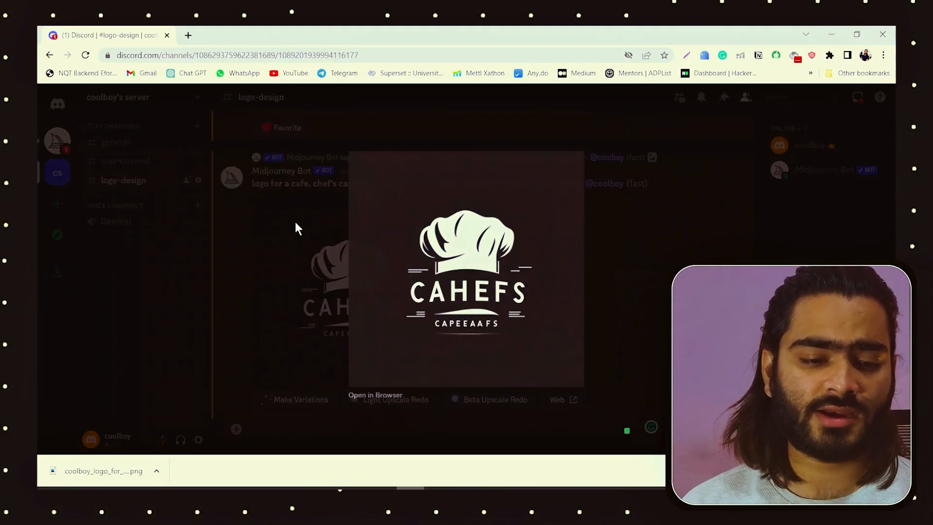
click(295, 225)
click(167, 228)
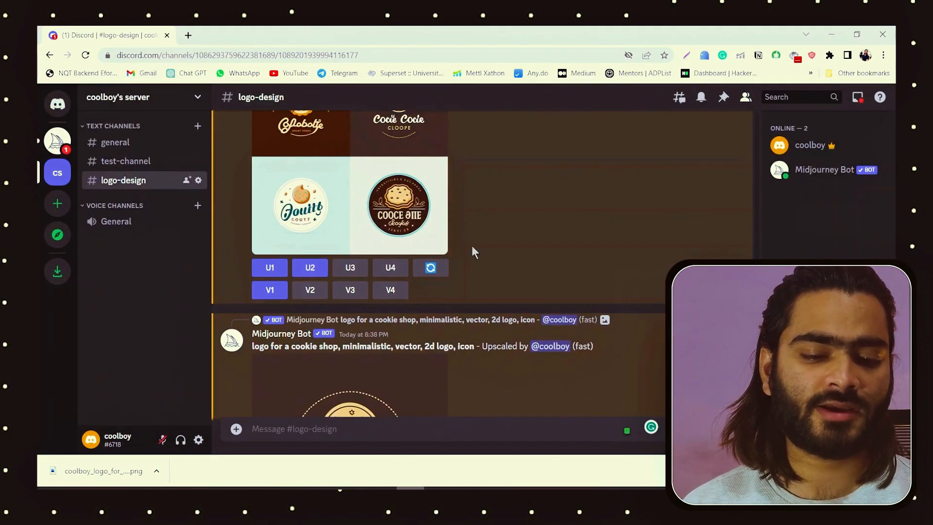
Step: Examine the Midjourney cookie shop logos, comparing the upscaled designs and their variations
scroll(472, 246, down, 6)
scroll(471, 246, up, 1)
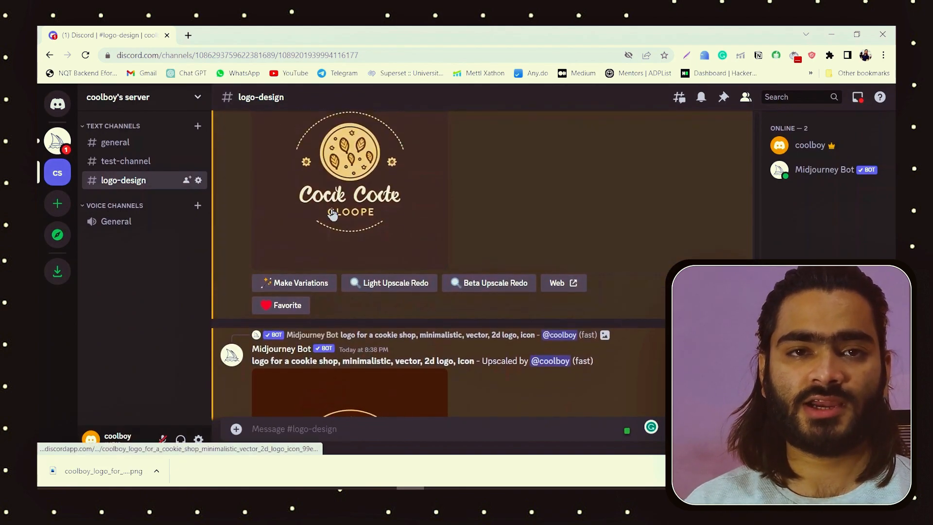
scroll(333, 214, up, 3)
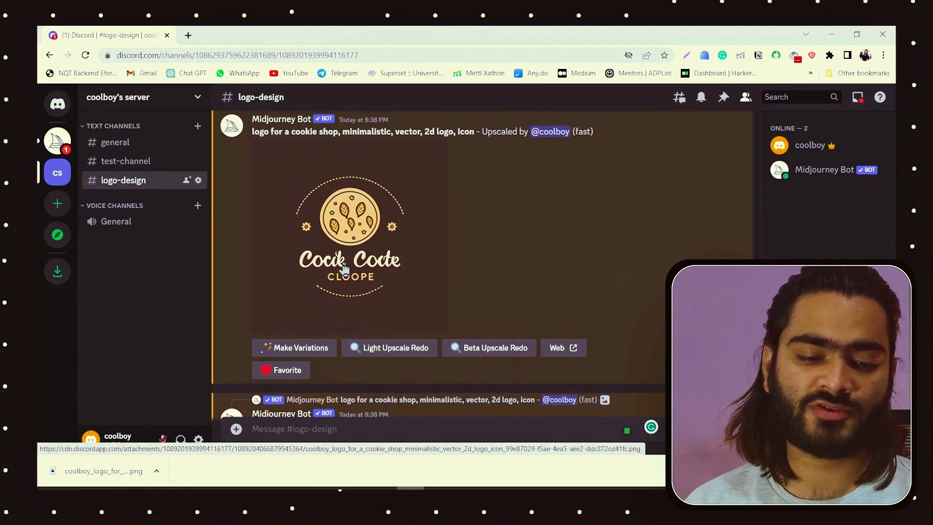
scroll(396, 257, up, 3)
scroll(395, 258, down, 7)
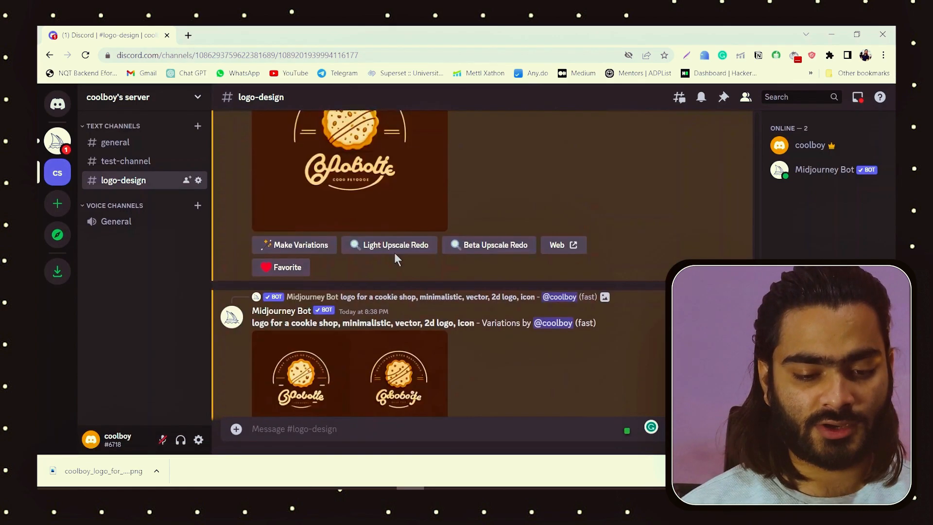
scroll(427, 321, down, 3)
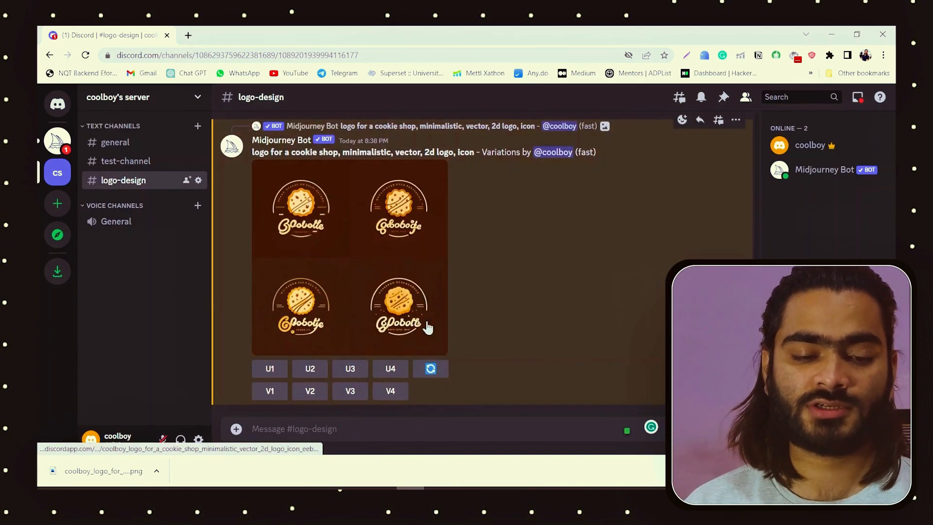
scroll(427, 325, up, 1)
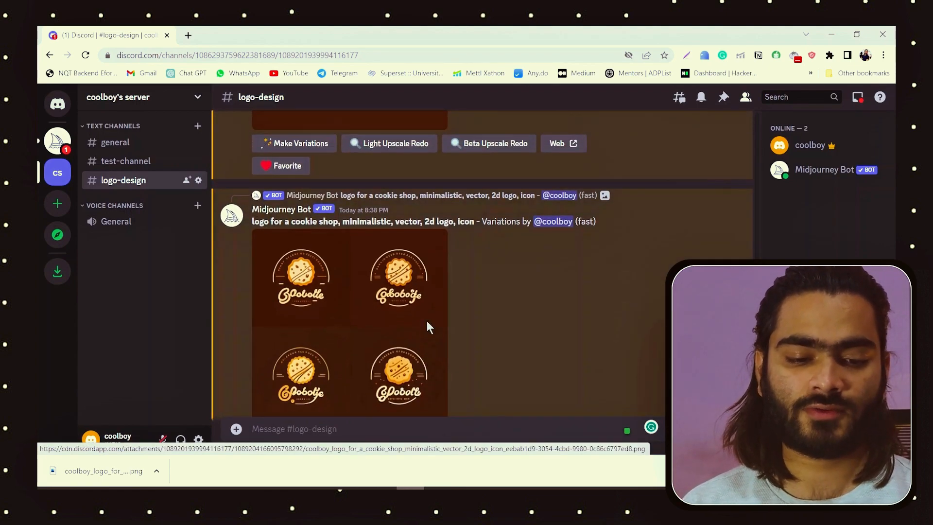
scroll(428, 328, down, 10)
scroll(427, 328, up, 4)
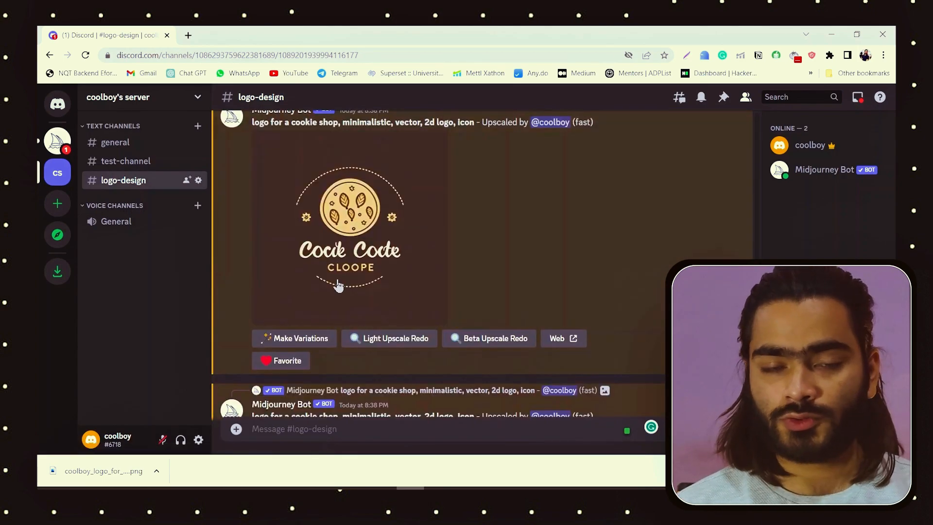